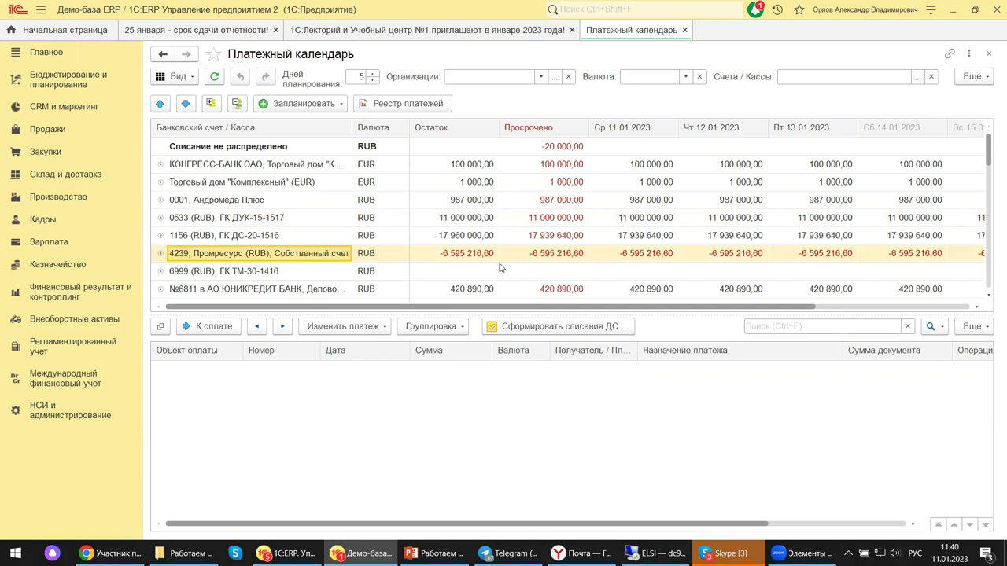
Open the payment calendar (Платежный календарь) from the treasury section (Казначейство)
left_click(468, 259)
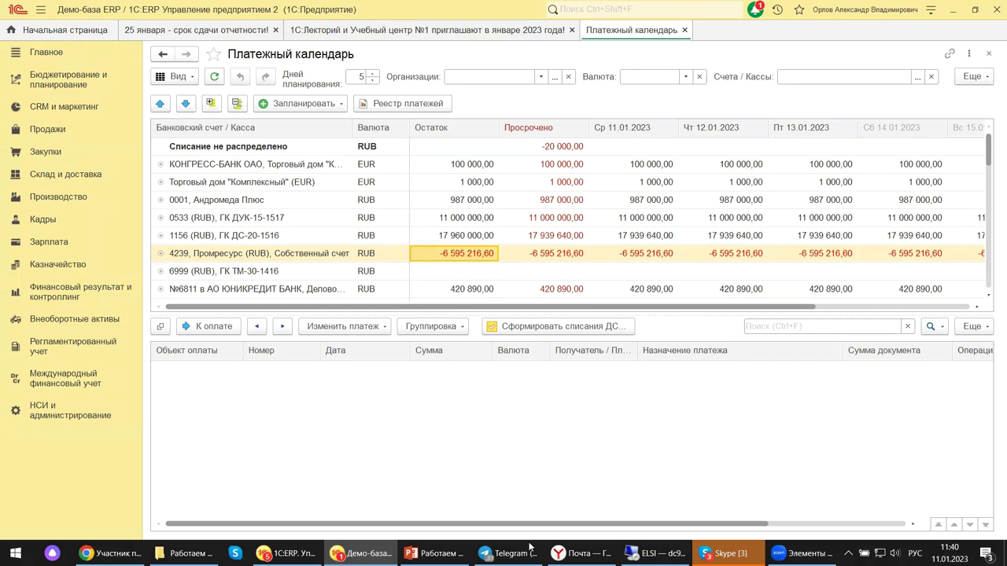
key("ctrl+Tab")
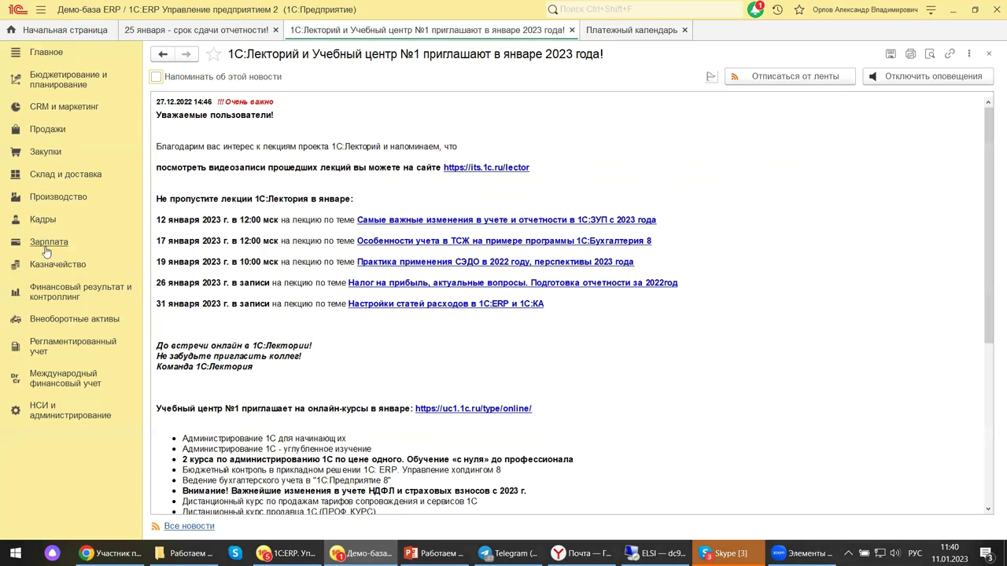
left_click(83, 266)
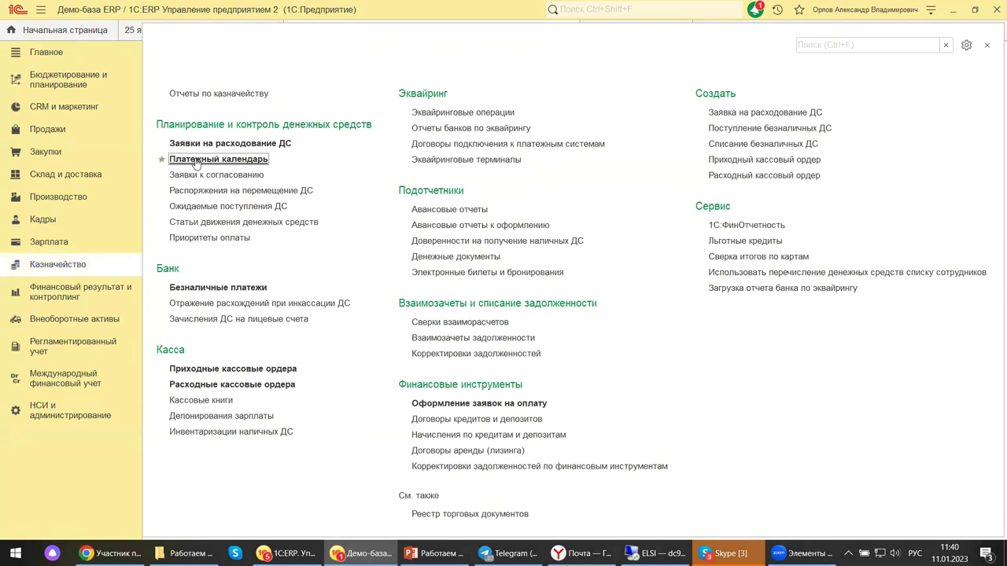
left_click(194, 163)
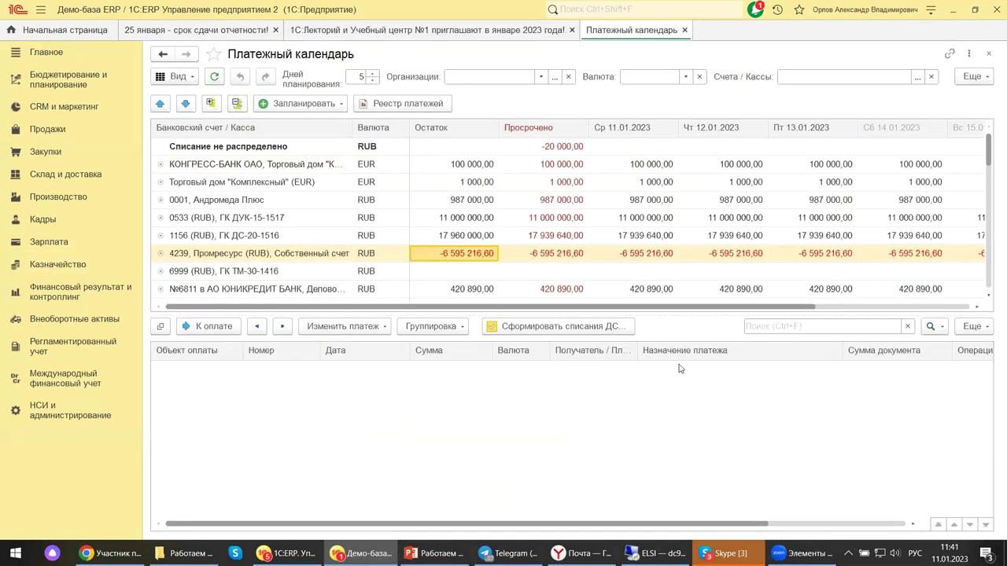
In the payment calendar settings, include unapproved spending requests, all three kinds of expected receipts and both kinds of expected write-offs
left_click(972, 80)
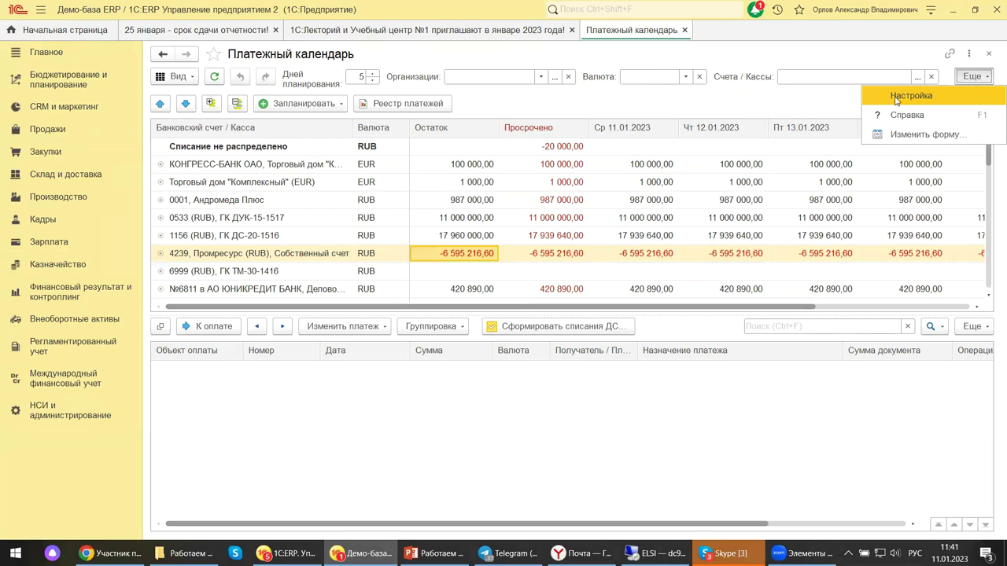
left_click(895, 96)
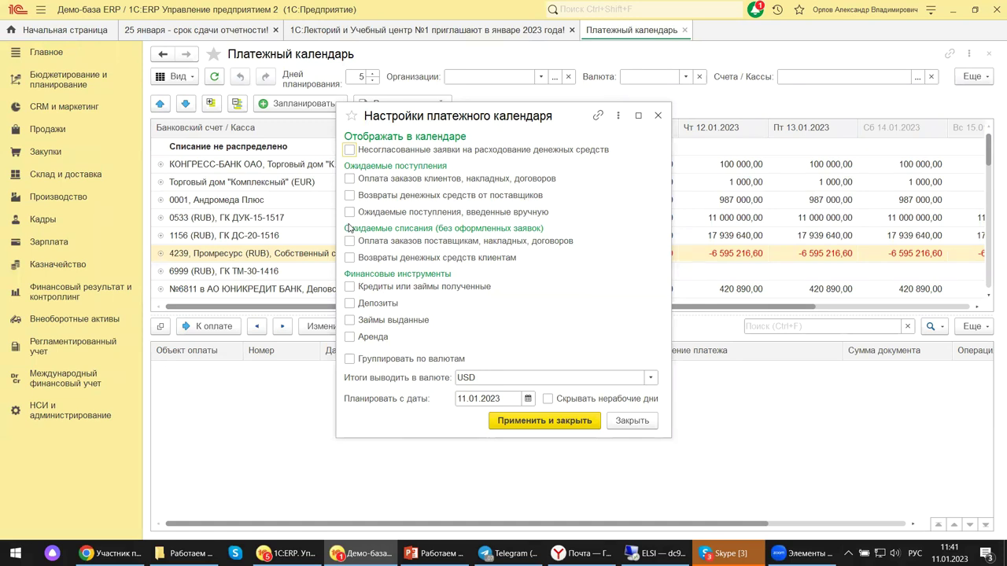
left_click(349, 150)
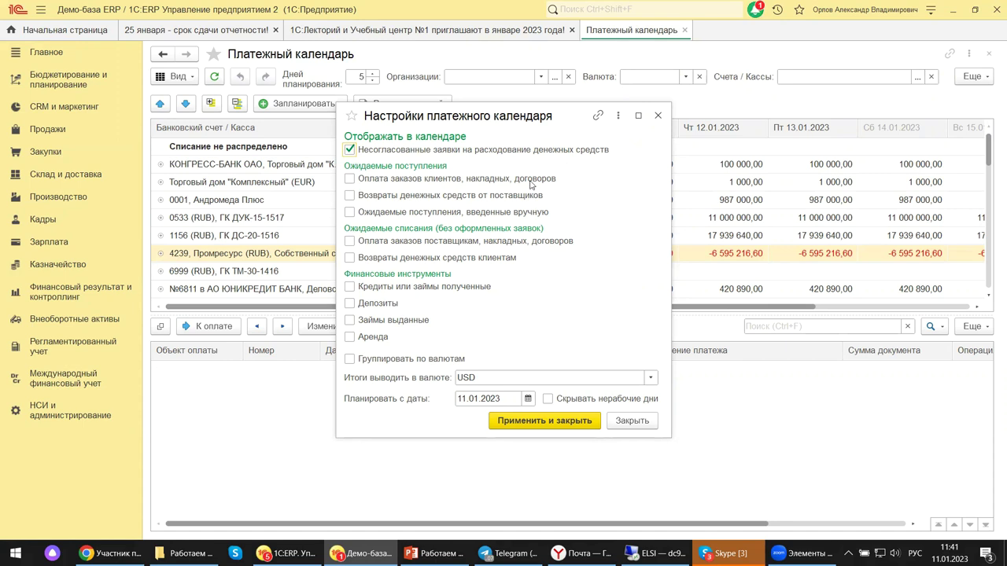
left_click(350, 181)
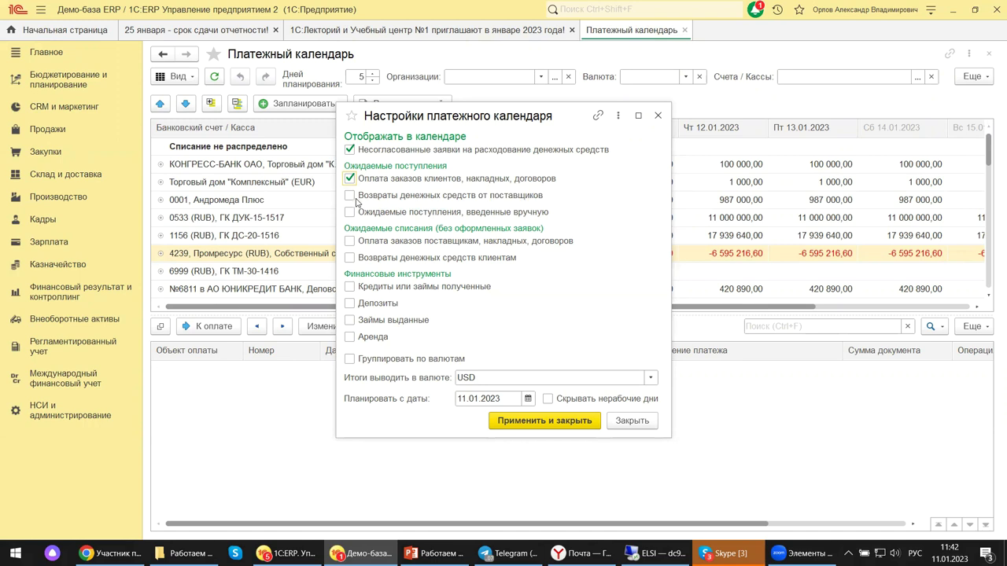
left_click(350, 196)
left_click(350, 215)
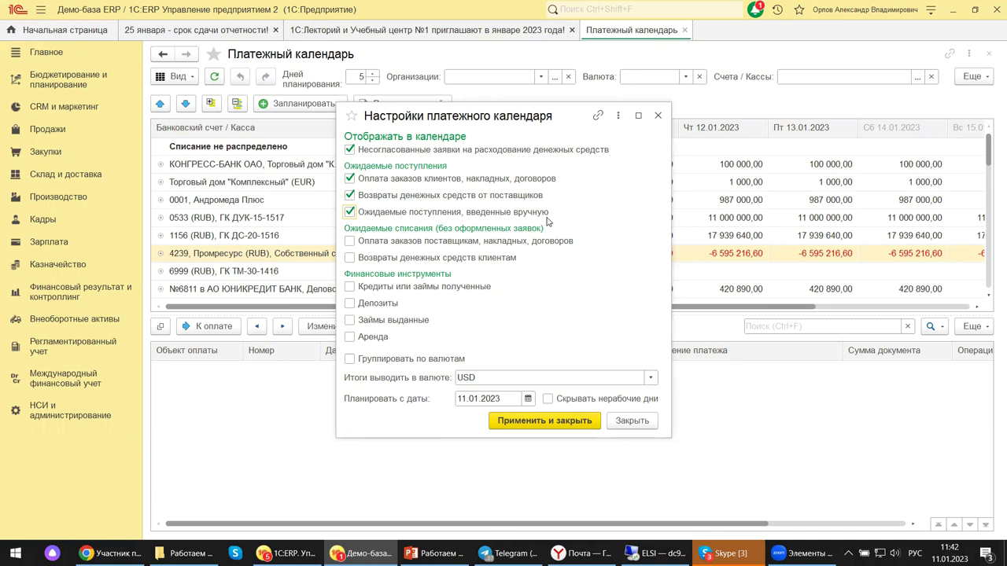
left_click(350, 241)
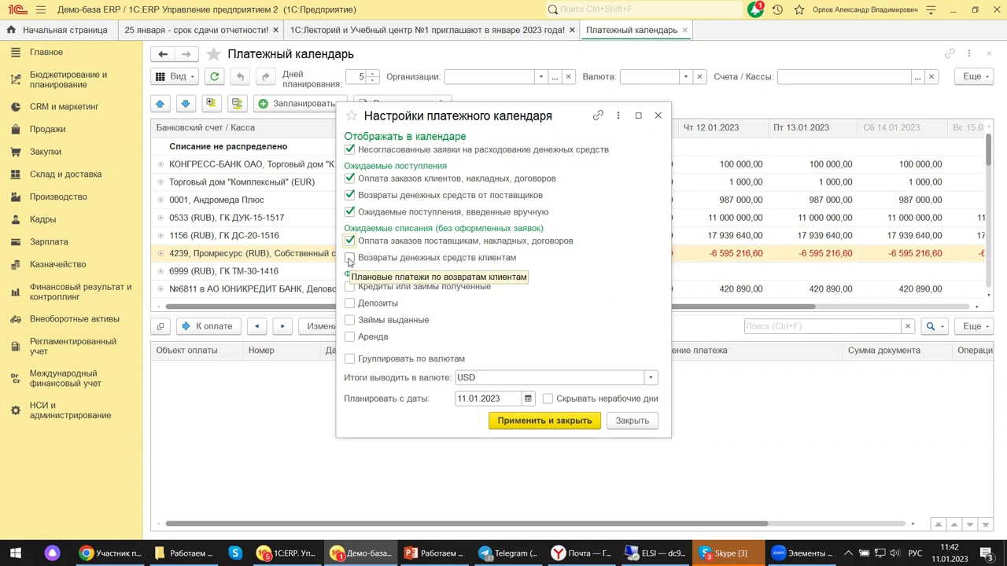
left_click(350, 259)
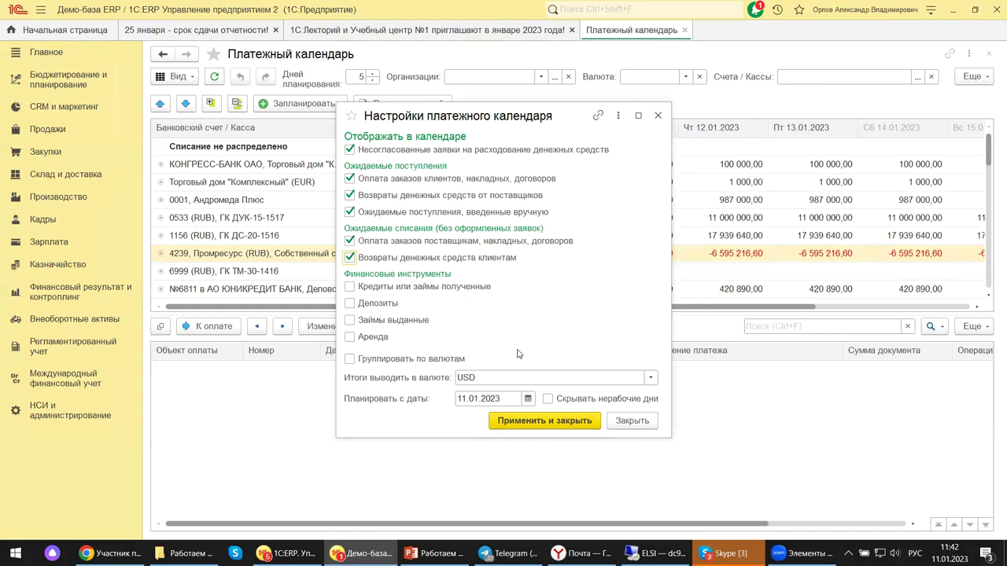
Include received loans, deposits, issued loans and leases in the calendar, hide non-working days, and apply the settings
left_click(349, 287)
left_click(350, 303)
left_click(350, 319)
left_click(349, 337)
mouse_move(375, 341)
left_click(548, 401)
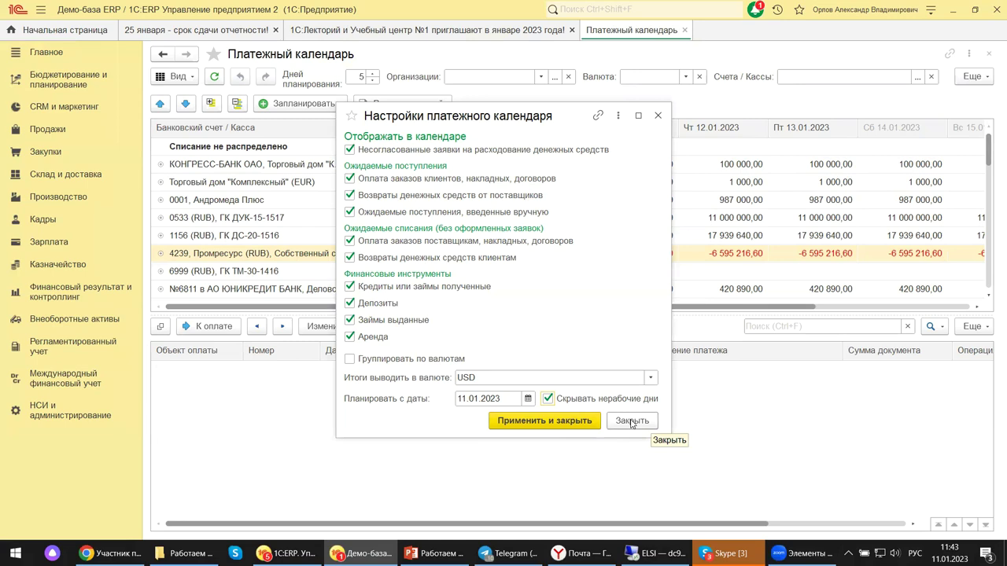
left_click(534, 423)
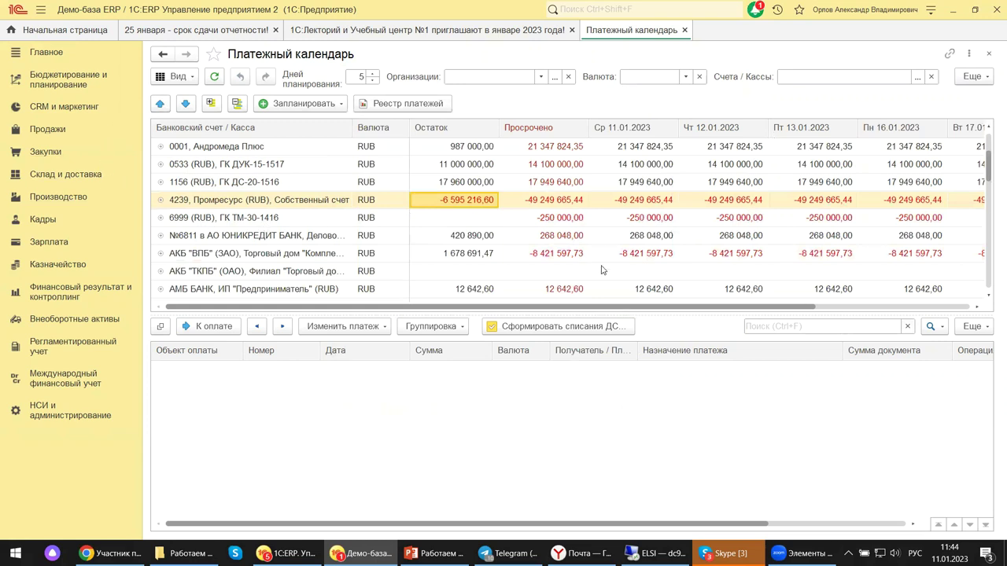
Expand all accounts into receipts and write-offs, list the payments of the ГК ДУК-15-1517 account, and collapse all accounts again
left_click(650, 217)
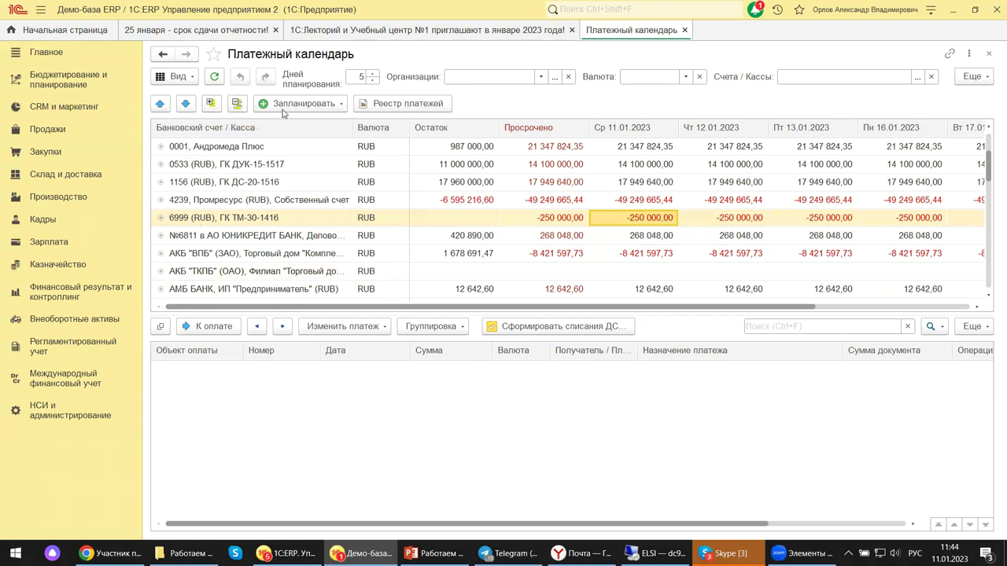
left_click(238, 103)
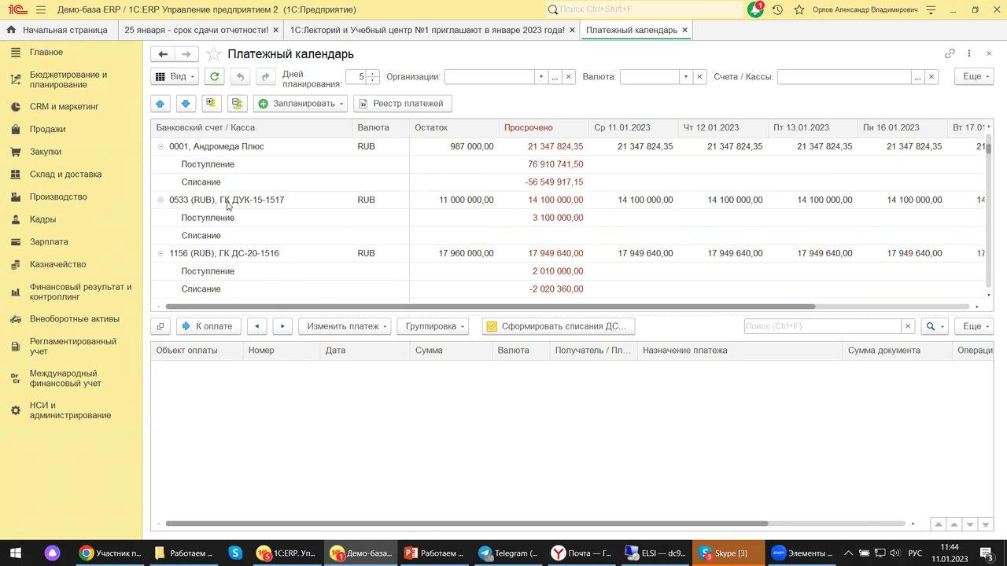
left_click(227, 203)
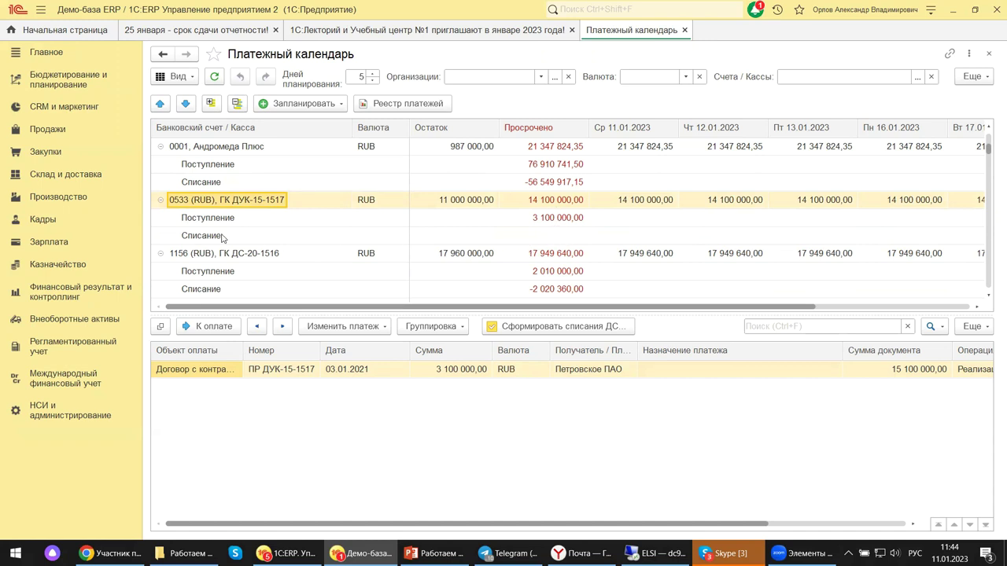
left_click(160, 200)
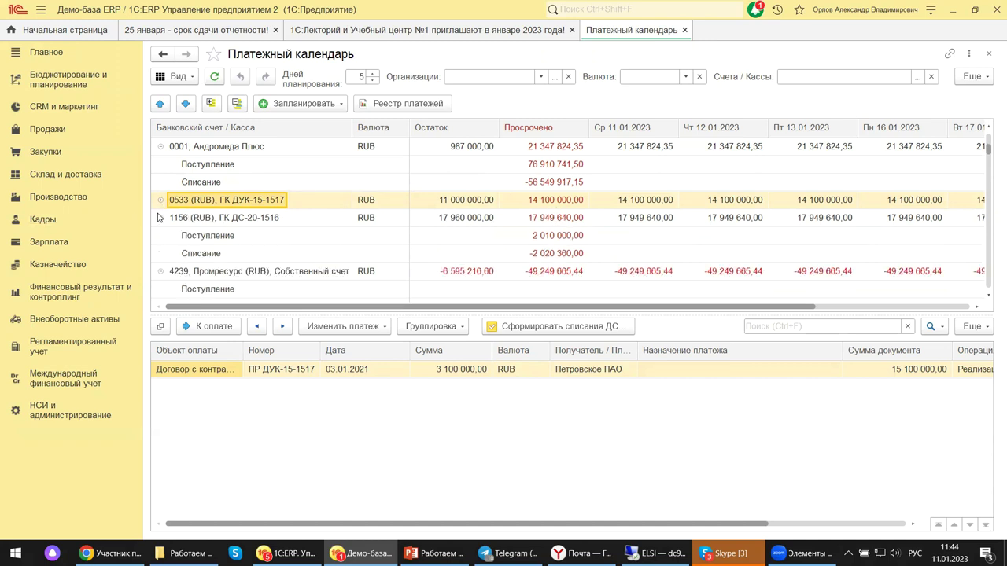
left_click(160, 218)
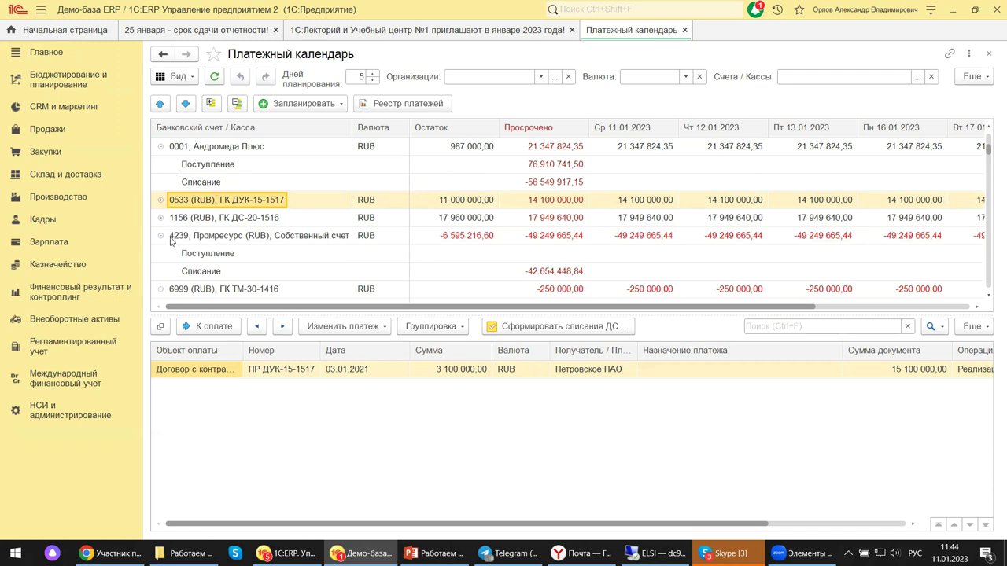
left_click(211, 104)
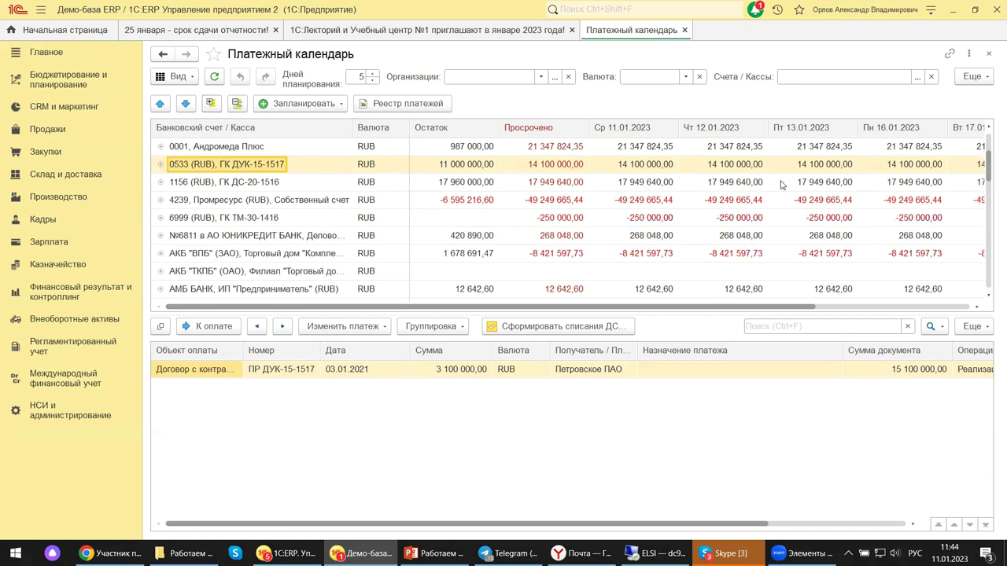
Expand the АКБ "ТКПБ" (ОАО) account to view its receipts and write-offs in the calendar
left_click(161, 271)
scroll(267, 253, "down", 1)
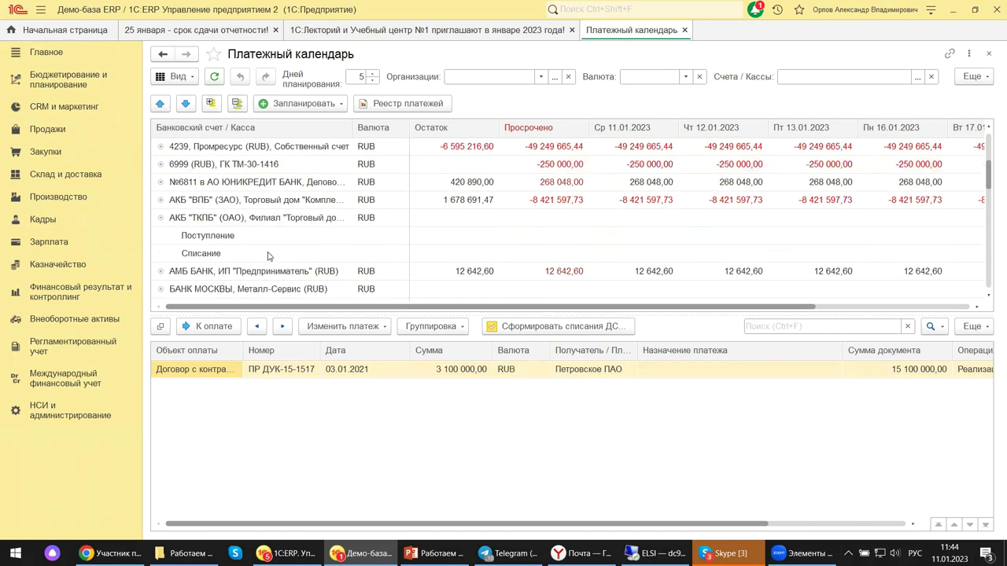
scroll(268, 255, "down", 1)
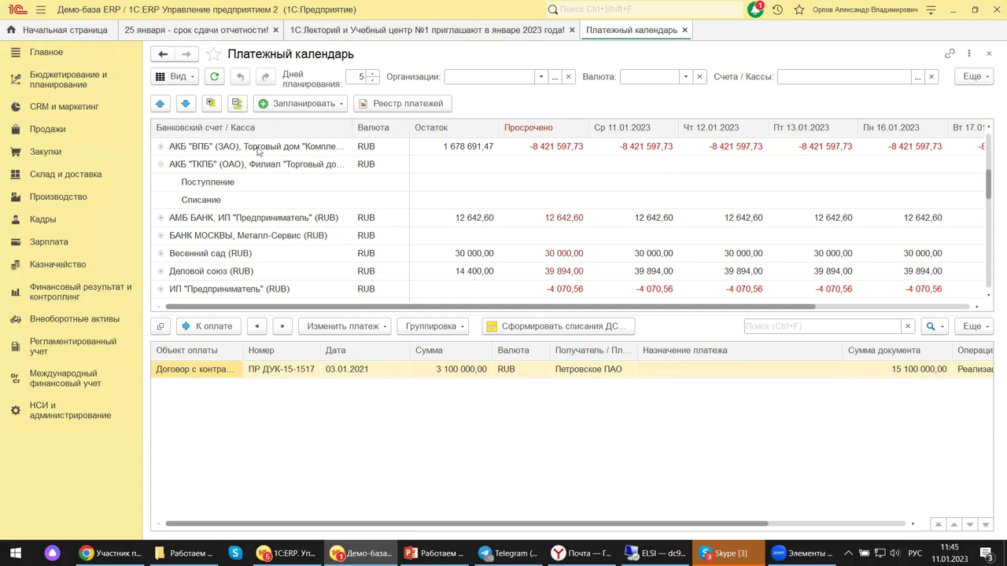
Open contract ПР ДУК-15-1517 from the payment list, review its settlement terms and accounting information, and close it
left_click(201, 374)
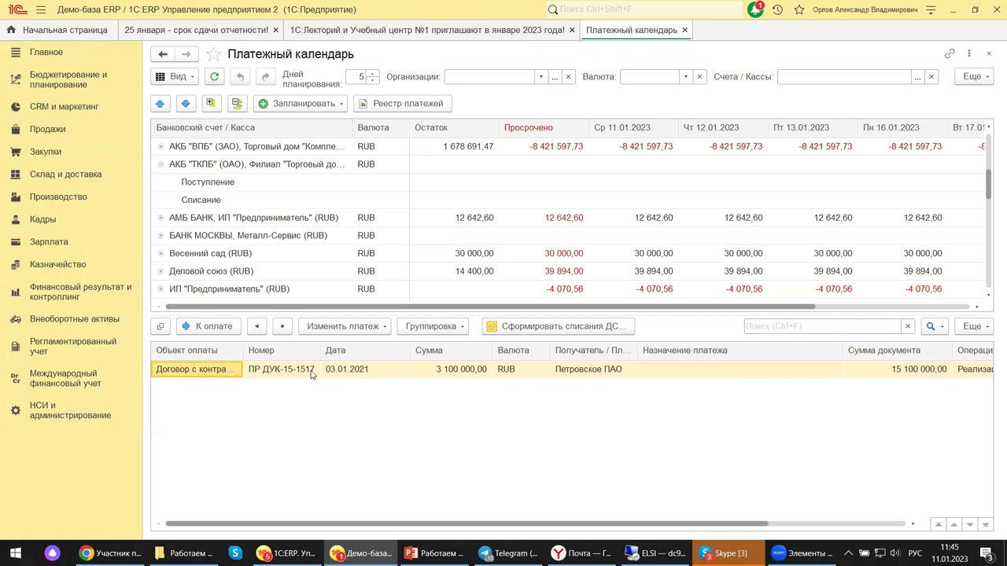
left_click(277, 373)
double_click(279, 372)
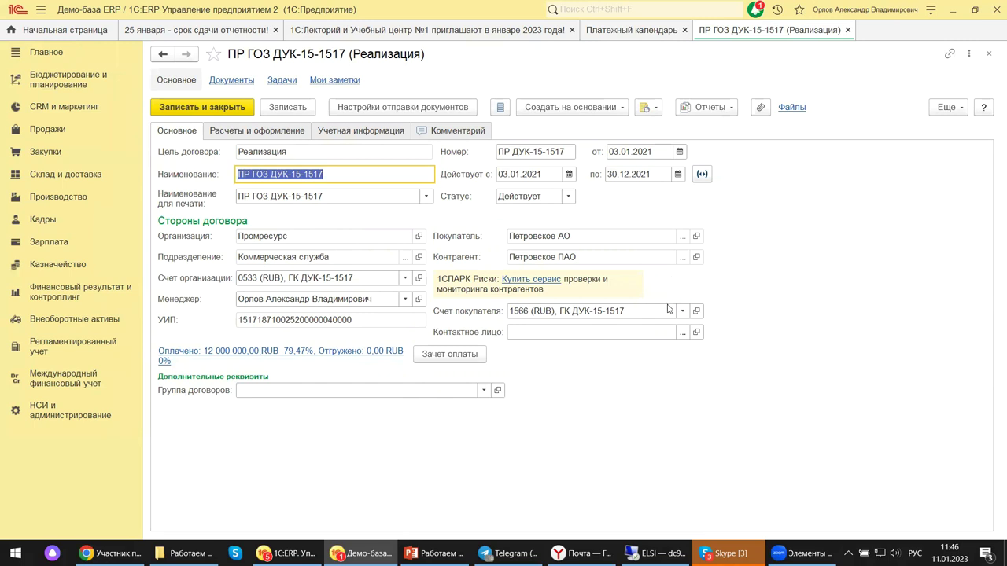
left_click(275, 132)
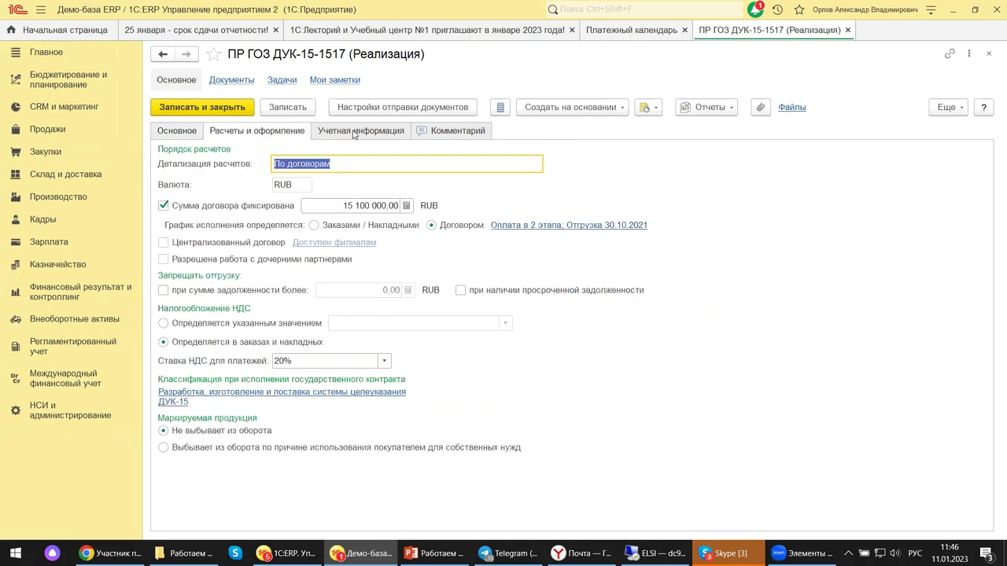
left_click(354, 132)
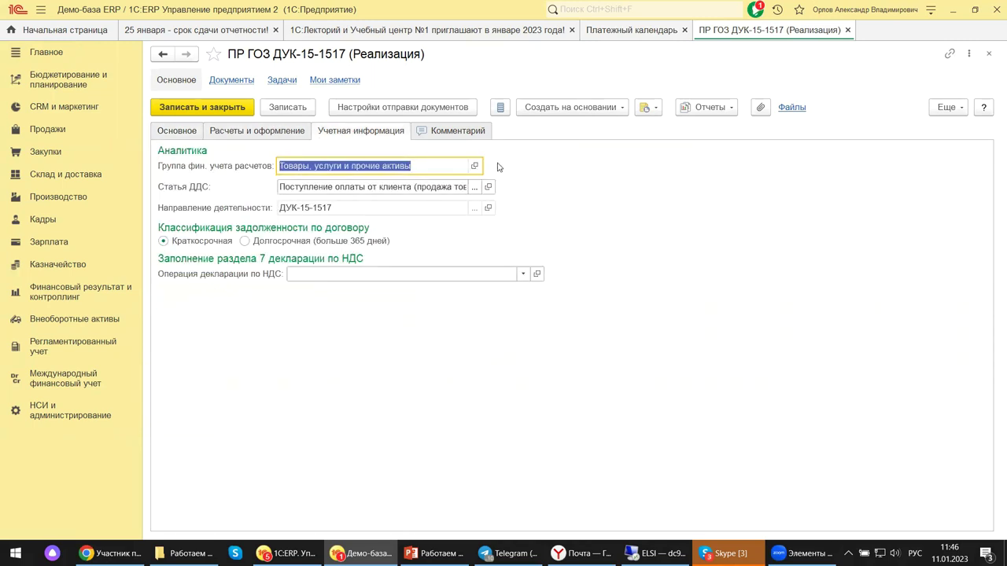
left_click(988, 54)
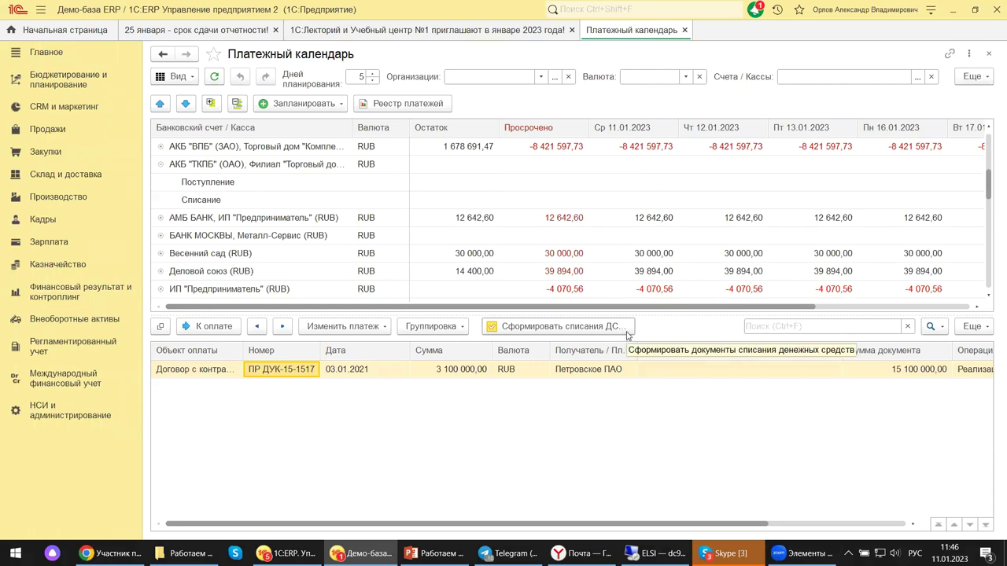
Open the non-cash payments list (Безналичные платежи) and start loading a bank statement from it
left_click(71, 264)
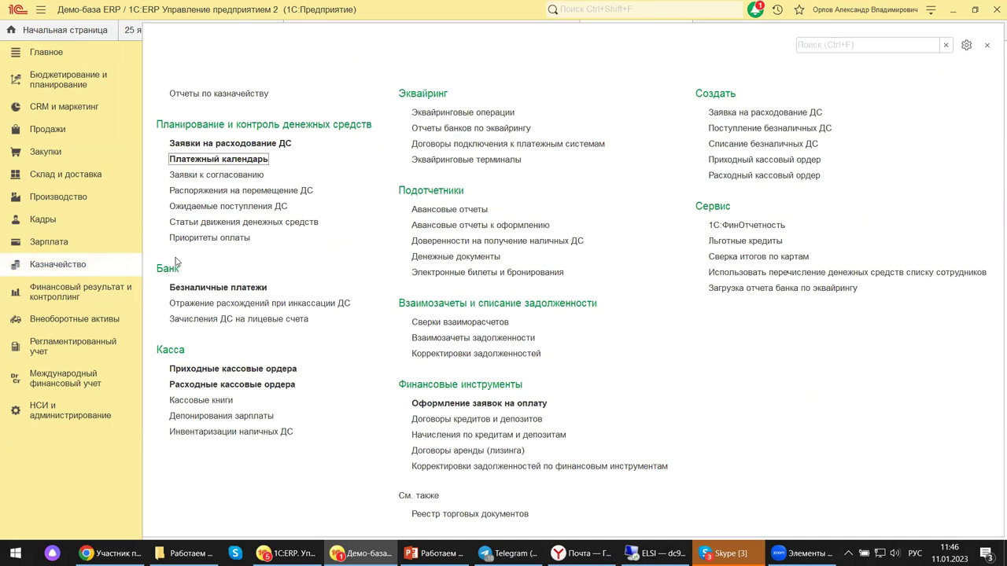
left_click(211, 290)
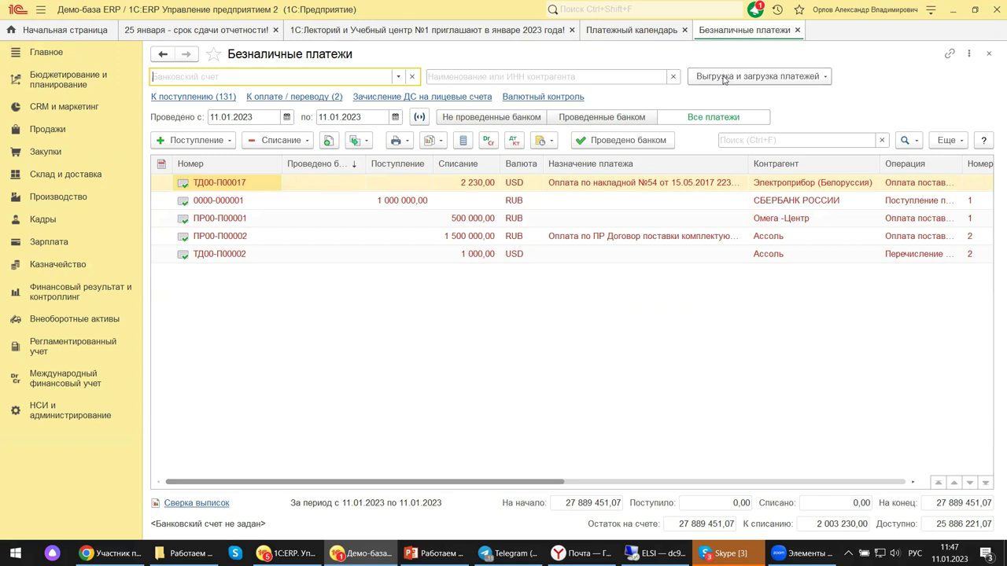
left_click(824, 77)
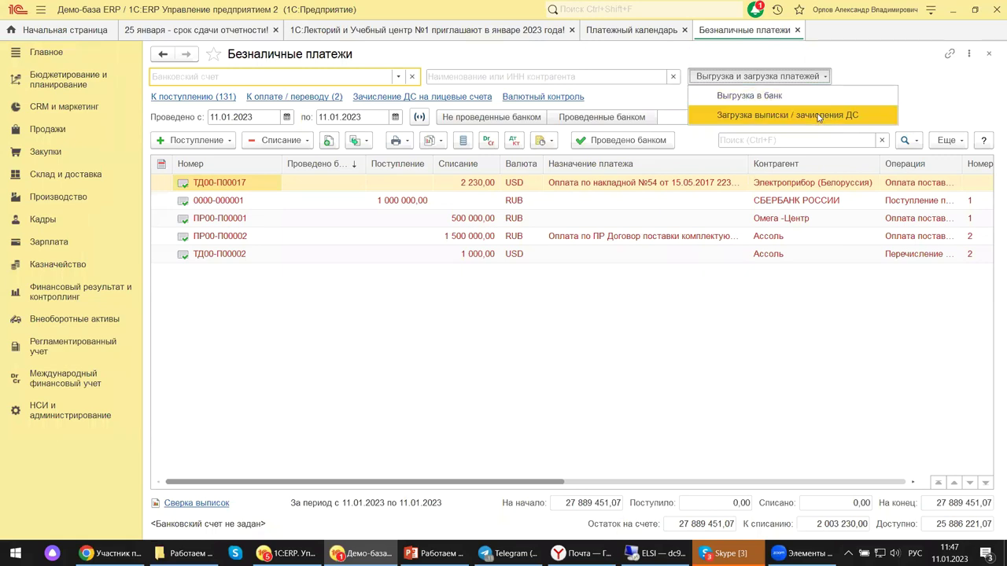
left_click(818, 117)
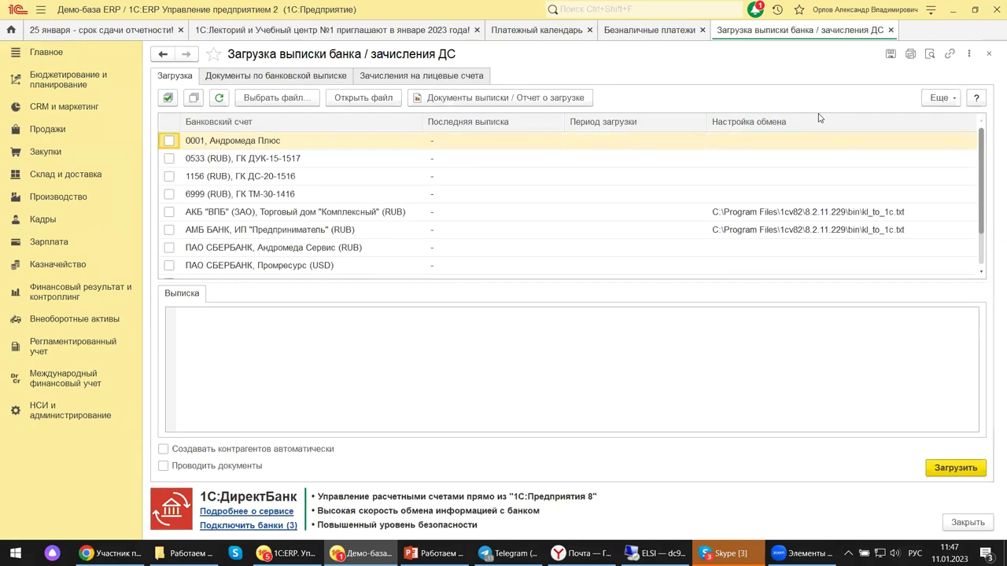
Mark only the АКБ "ВПБ" (ЗАО), Торговый дом "Комплексный" (RUB) account for statement loading and inspect its exchange setting path
left_click(169, 159)
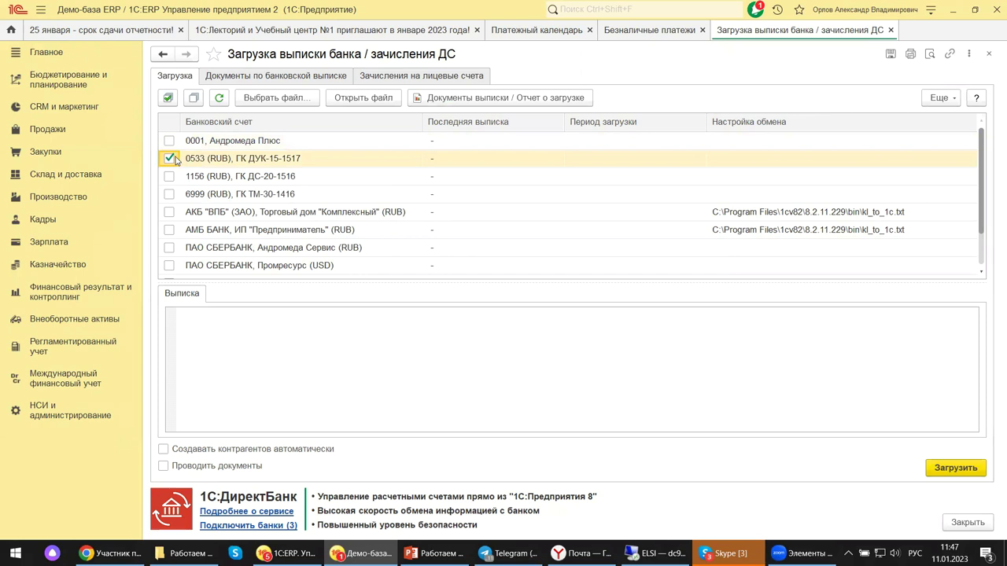
left_click(169, 195)
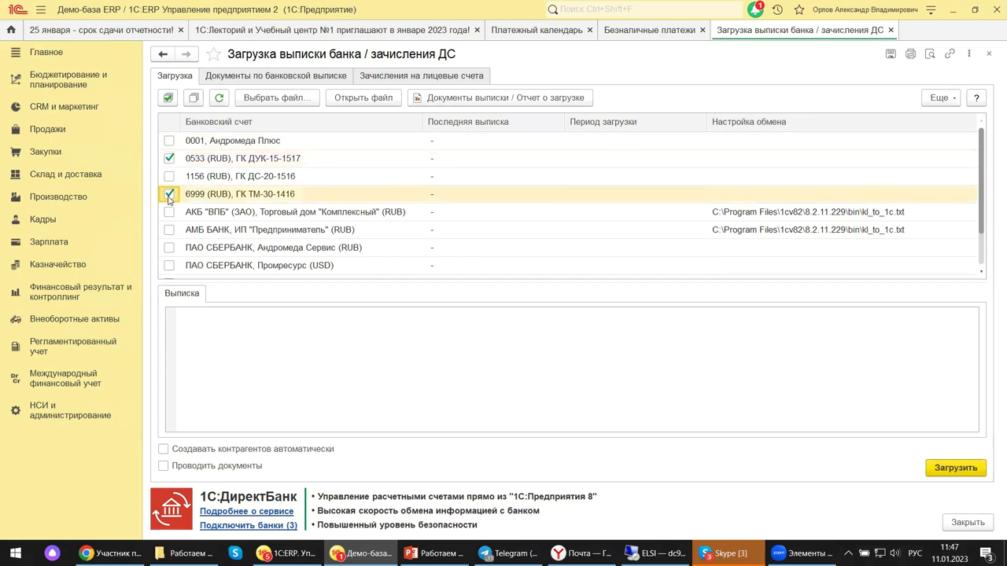
left_click(169, 212)
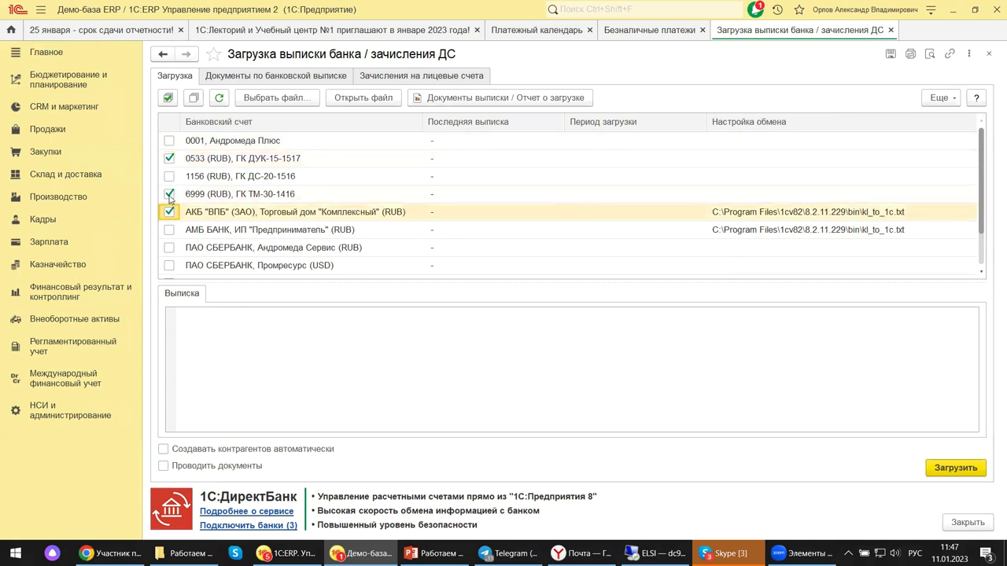
left_click(169, 195)
left_click(169, 159)
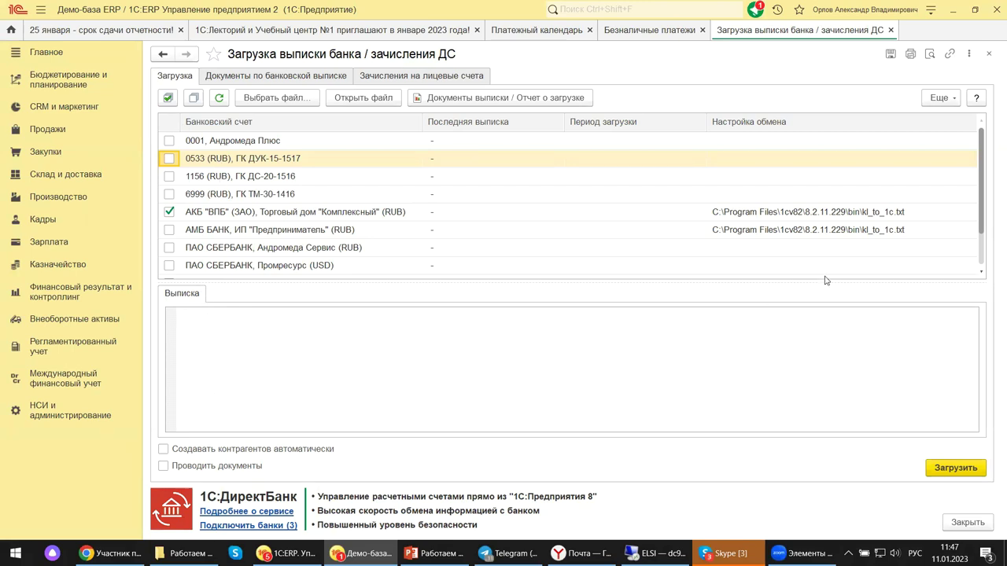
double_click(824, 211)
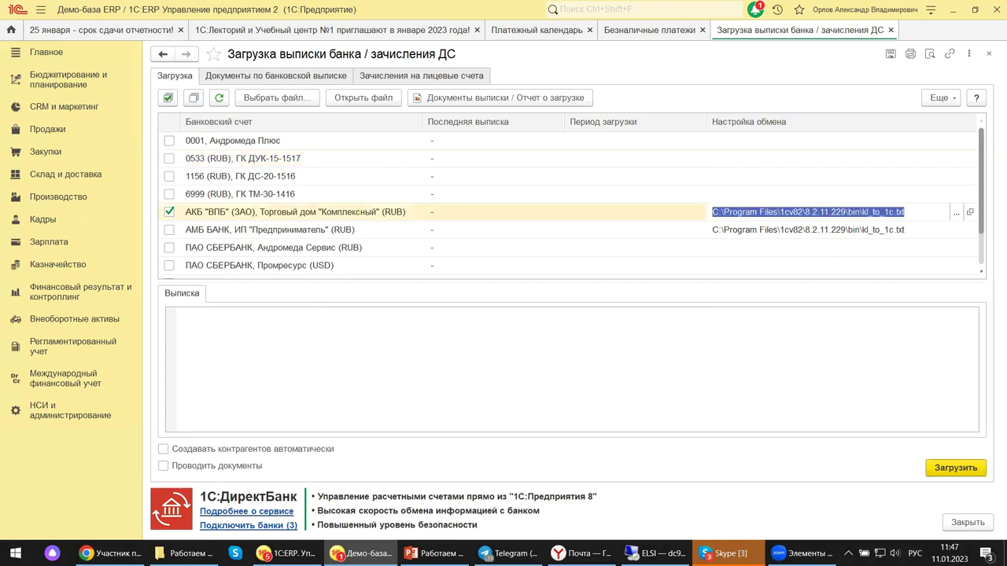
mouse_move(580, 553)
mouse_move(284, 553)
left_click(649, 214)
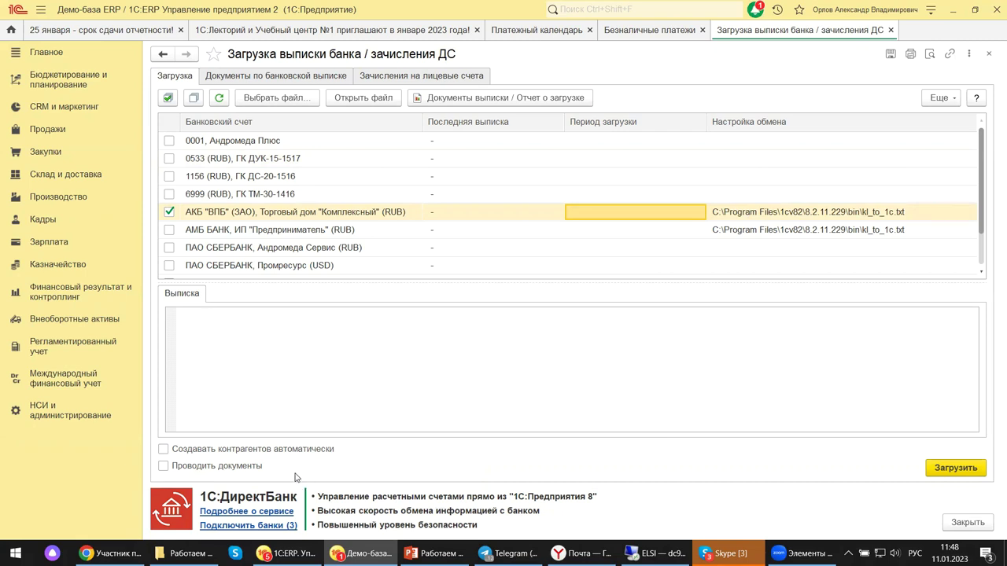
Enable document posting (Проводить документы) with automatic counterparty creation off, and close the bank statement loading form
left_click(163, 450)
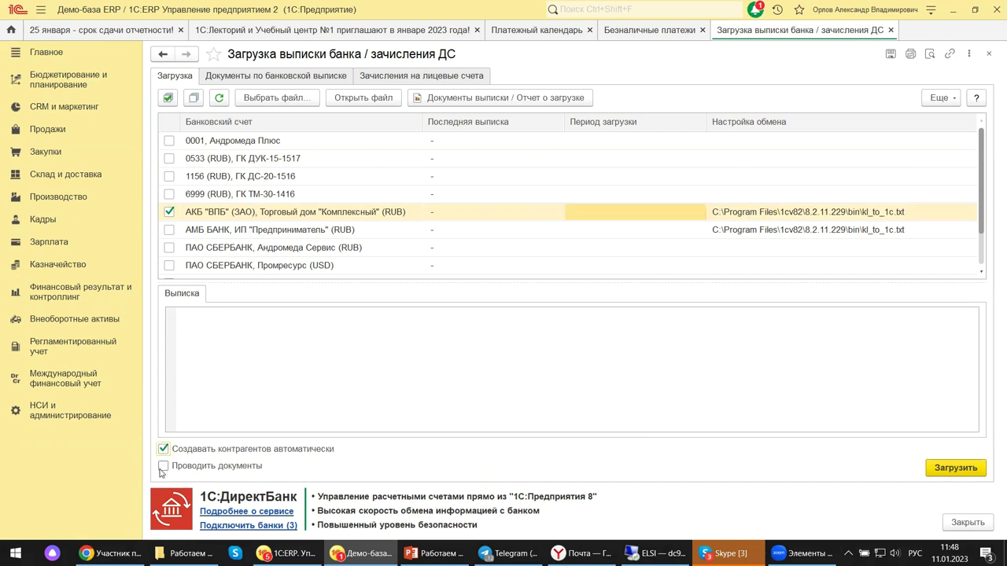
left_click(163, 466)
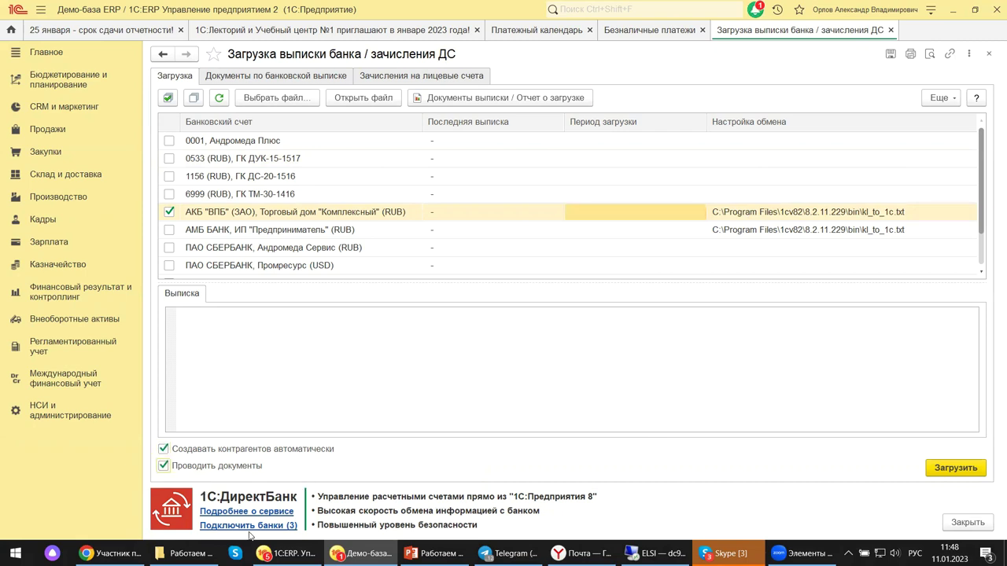
left_click(163, 451)
mouse_move(287, 553)
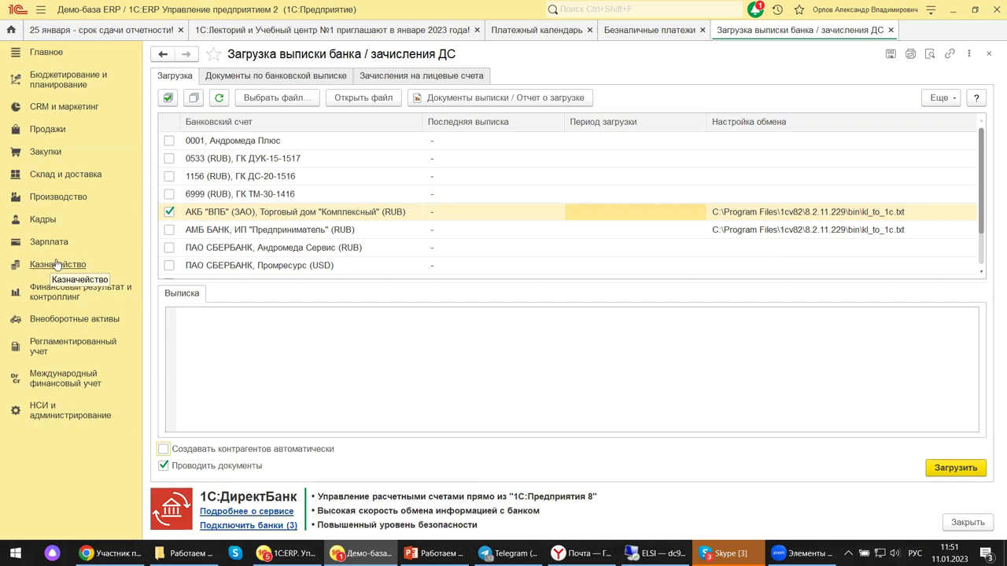
left_click(990, 55)
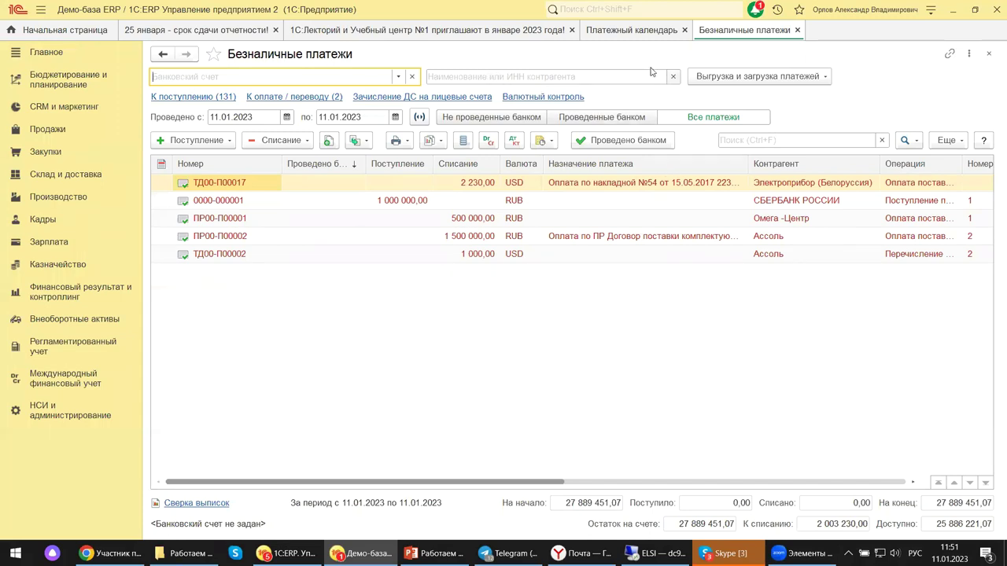
Check the payment export and import options, and review all columns of the non-cash payments list for the СБЕРБАНК РОССИИ receipt
left_click(714, 76)
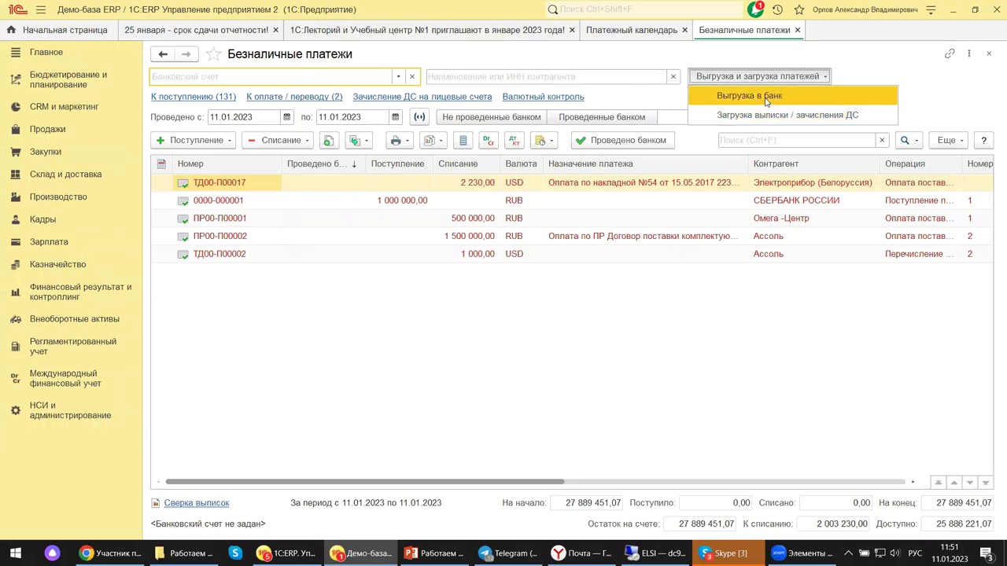
left_click(530, 346)
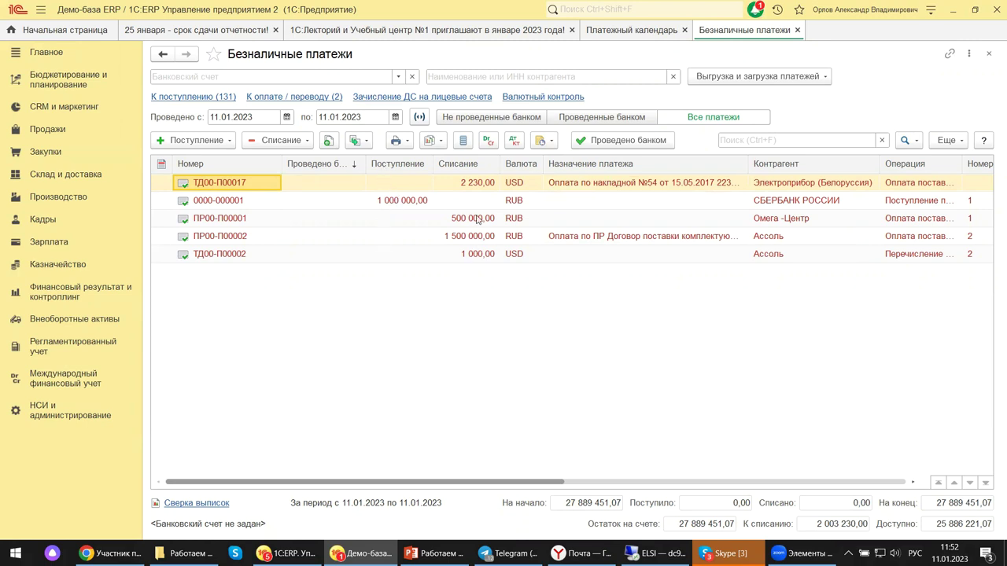
left_click(404, 202)
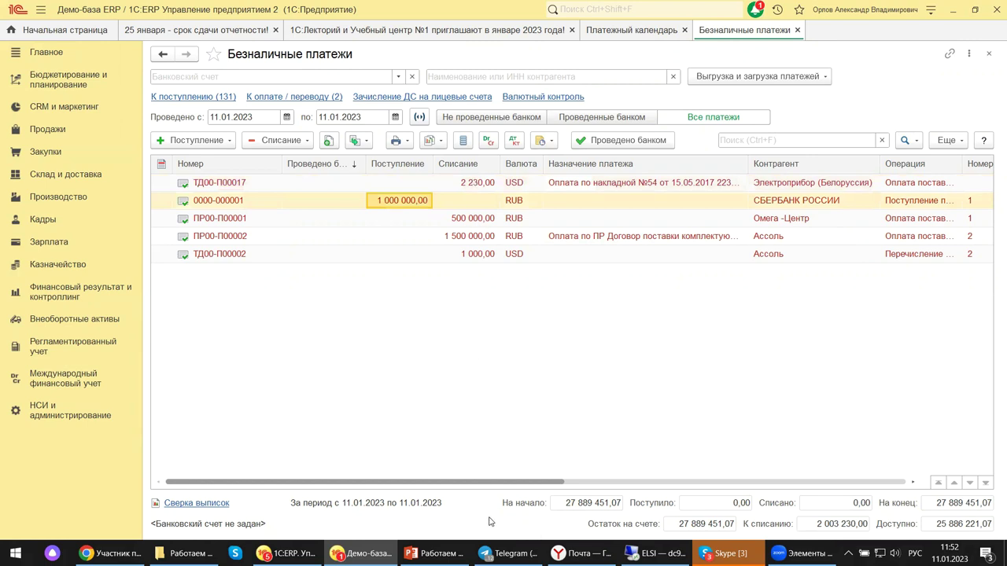
left_click_drag(558, 481, 906, 515)
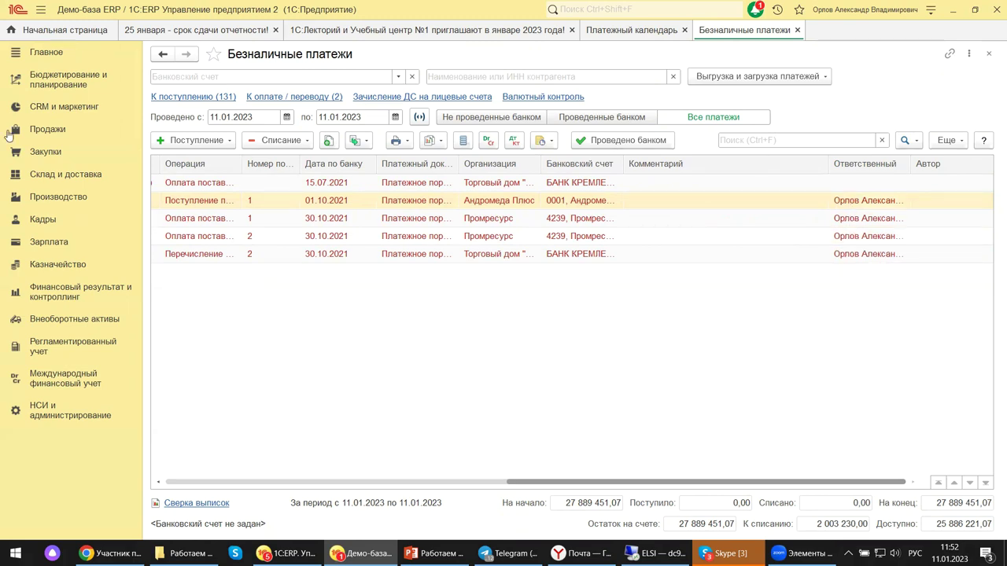
left_click_drag(613, 485, 185, 416)
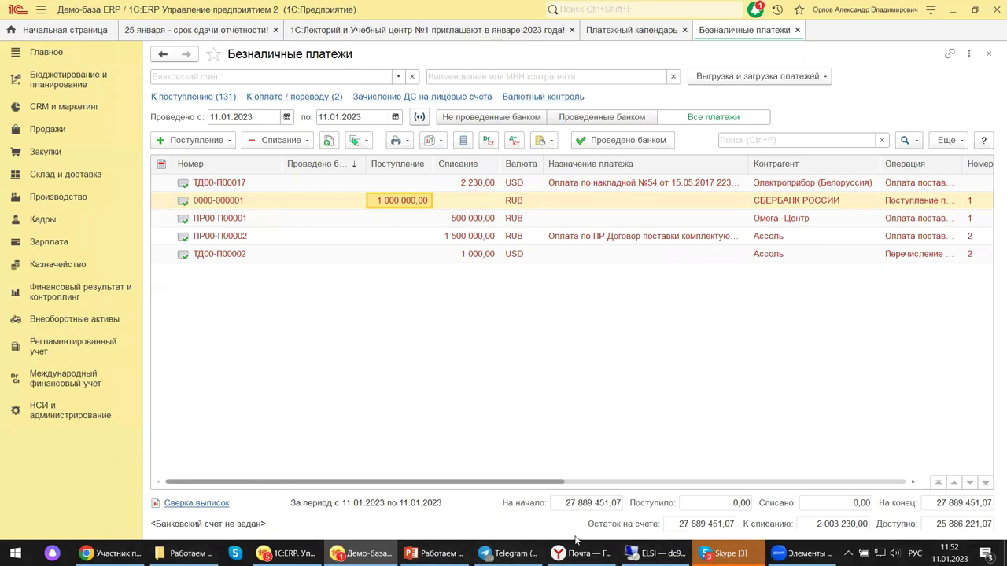
Open the bank statement reconciliation report (Сверка банковских выписок), review its loaded-statement columns, and close it and the non-cash payments list
left_click(197, 506)
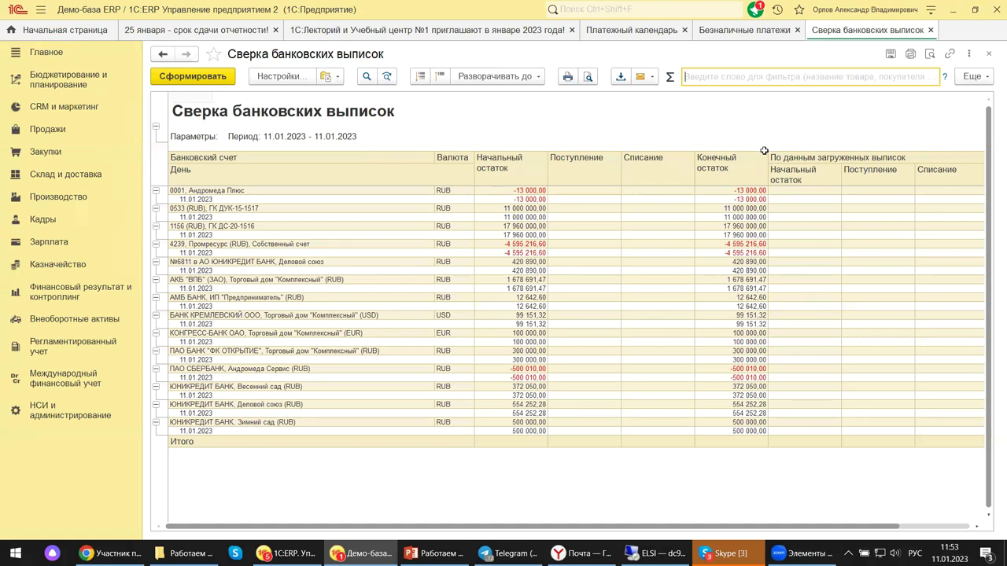
left_click(816, 160)
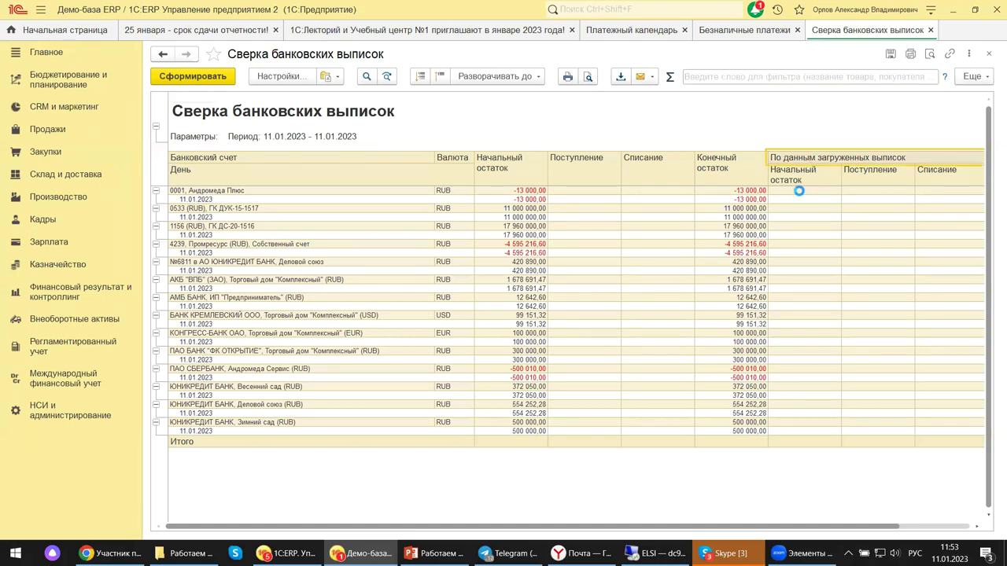
key("Down")
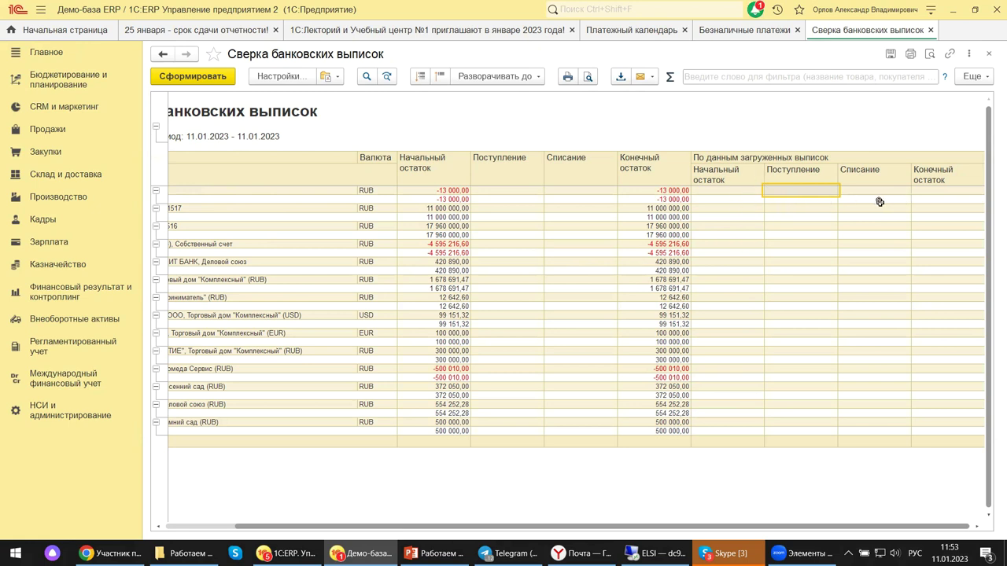
key("Right")
key("Down")
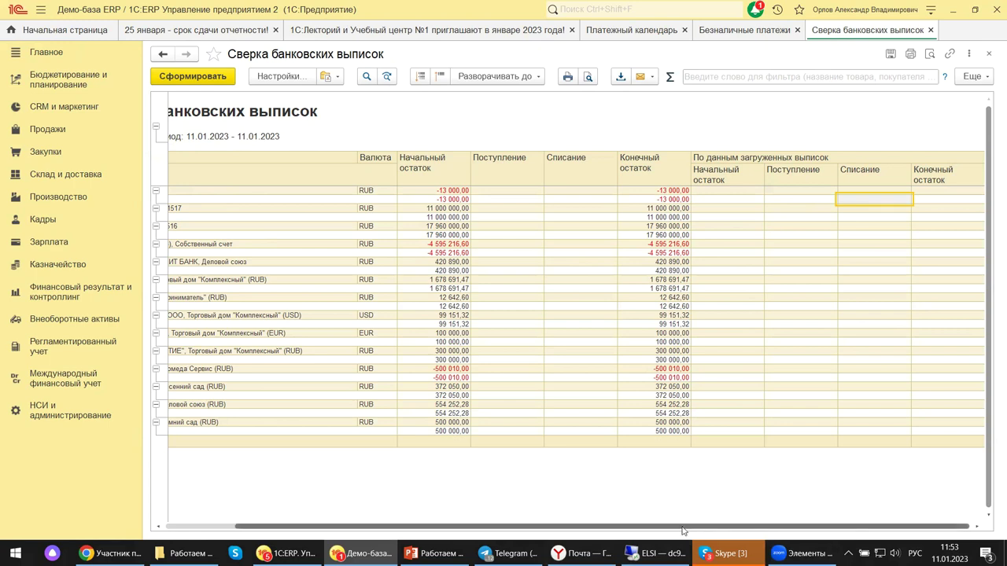
left_click_drag(838, 526, 511, 544)
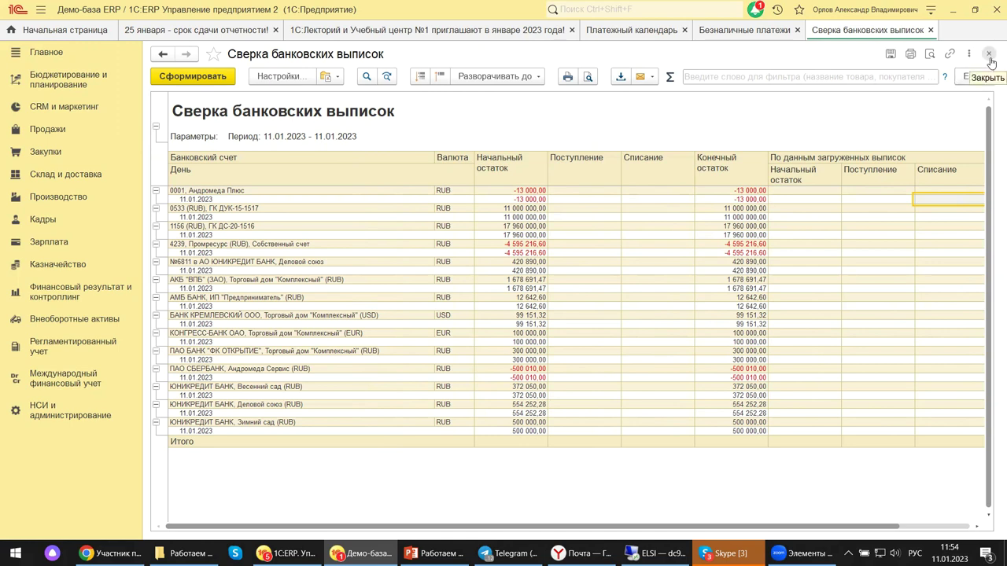
key("ctrl+F4")
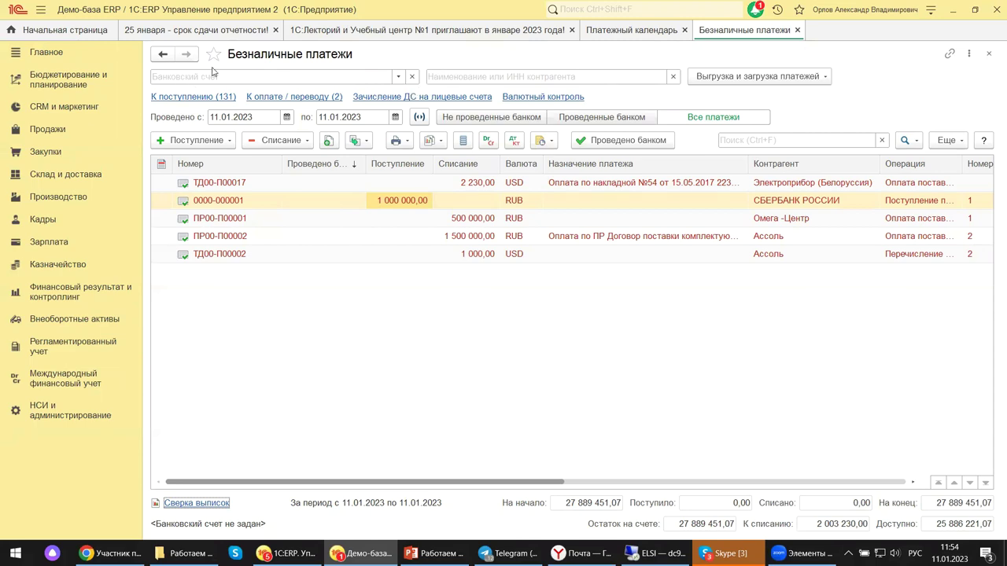
left_click(989, 53)
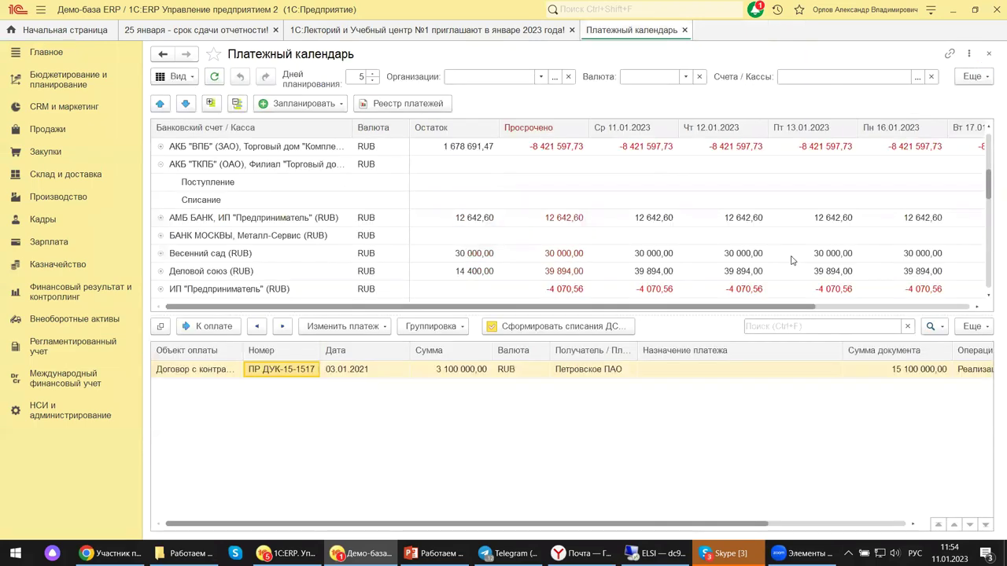
Switch to the treasury presentation in PowerPoint and go through slide 13 on currency control (Валютный контроль) to slide 14
mouse_move(287, 552)
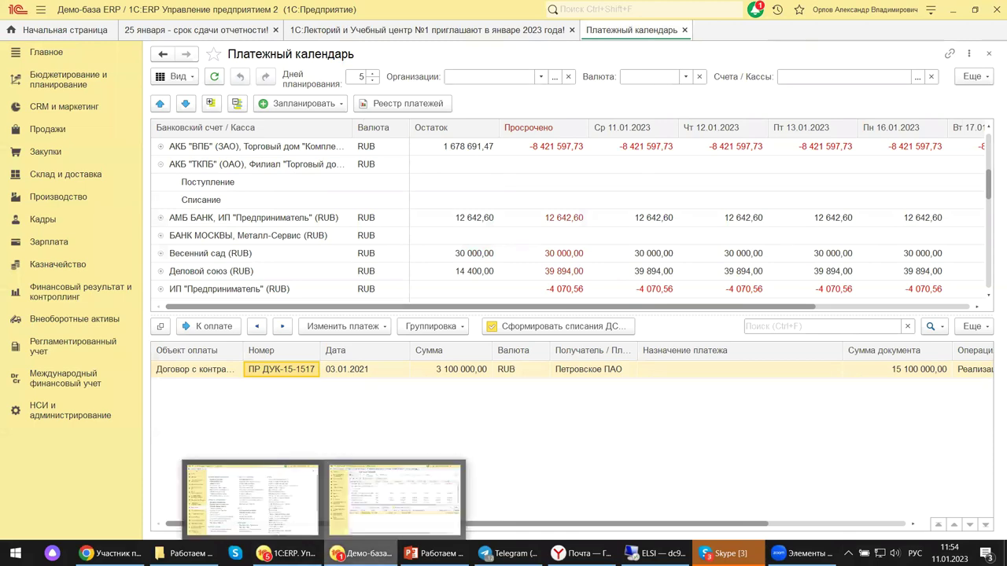
left_click(432, 553)
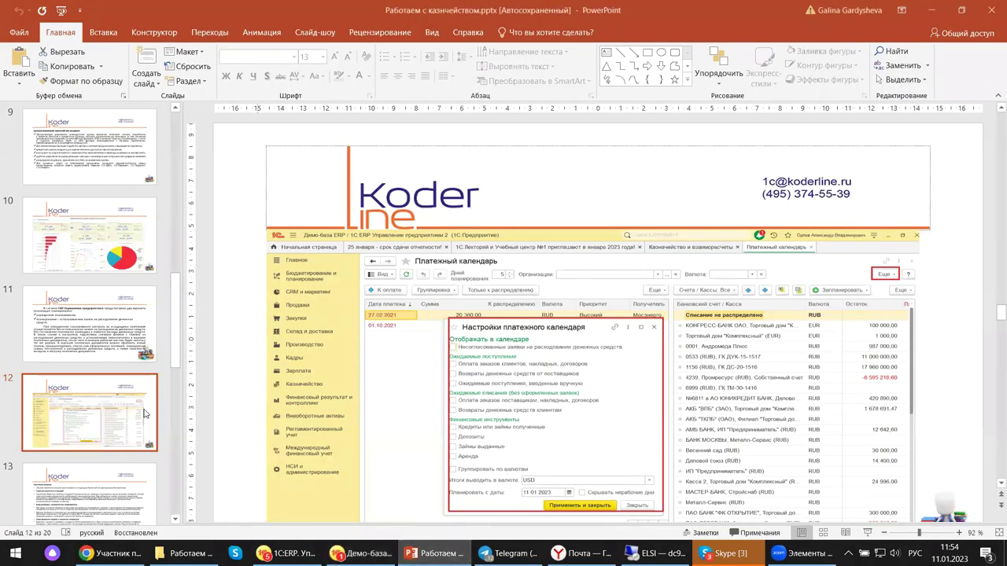
scroll(112, 467, "down", 1)
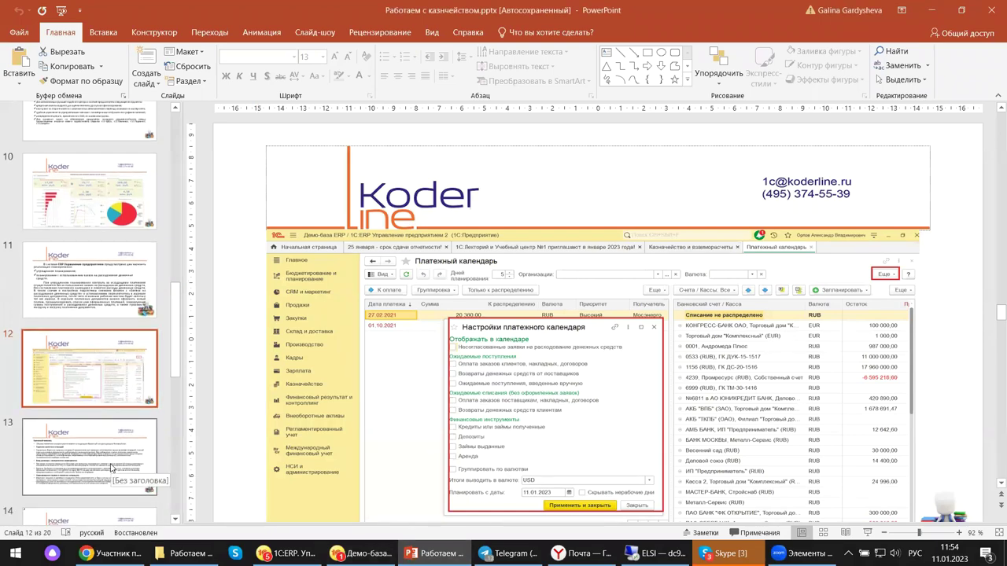
left_click(111, 467)
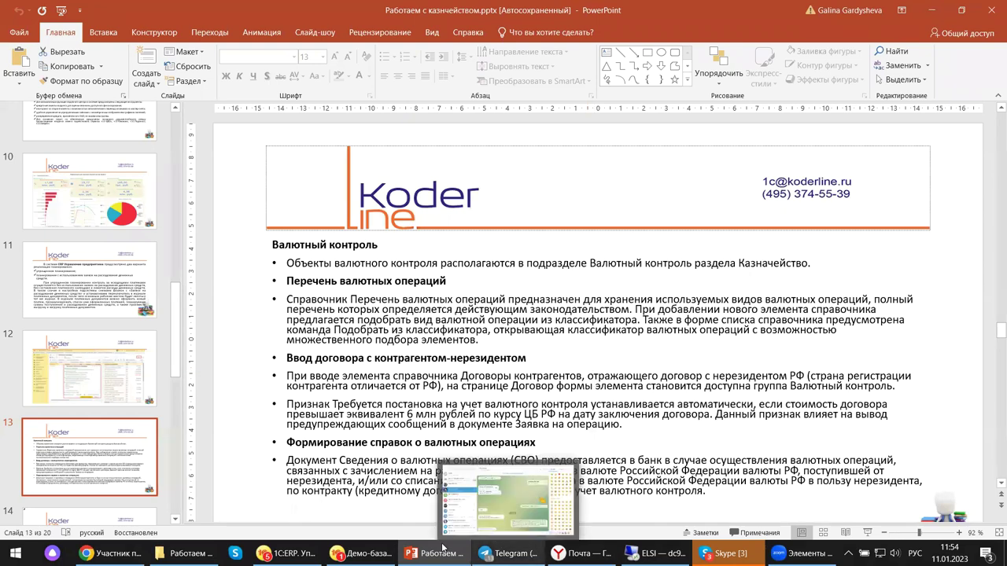
mouse_move(295, 553)
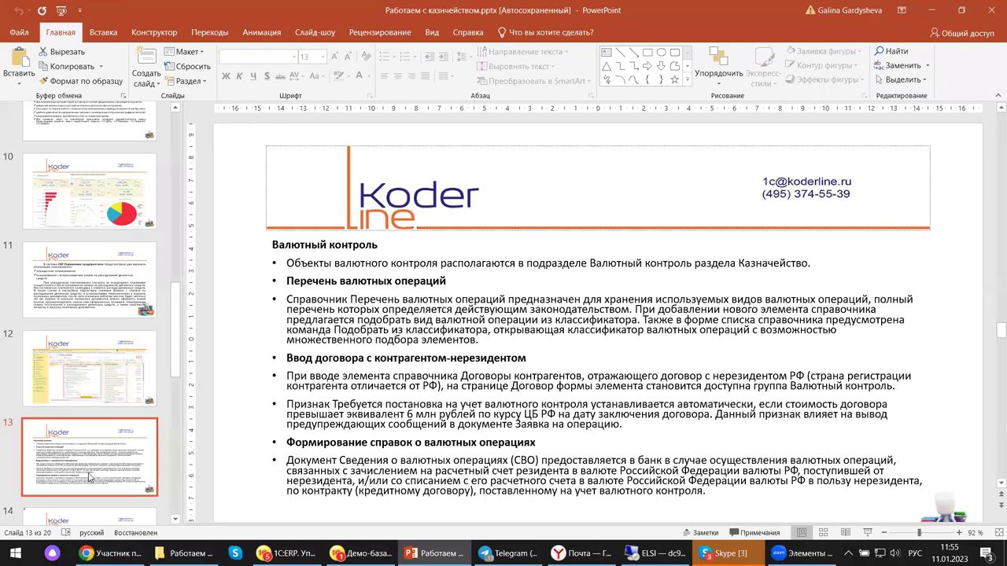
scroll(99, 464, "down", 2)
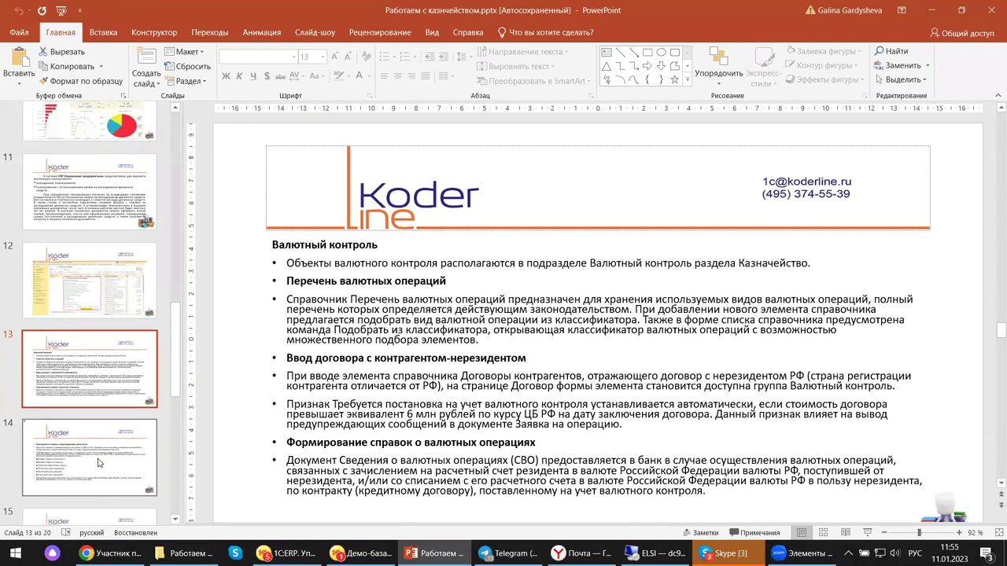
left_click(99, 462)
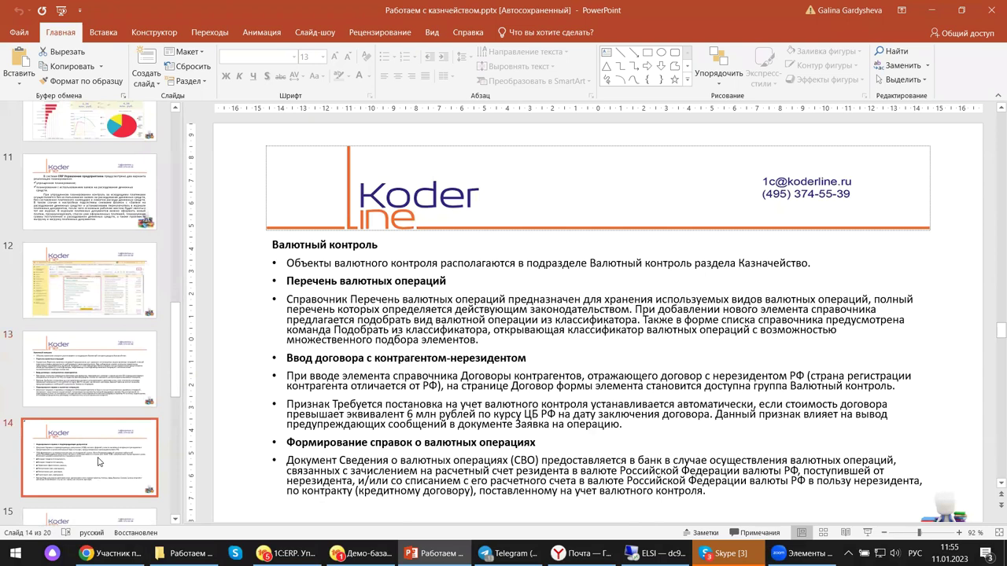